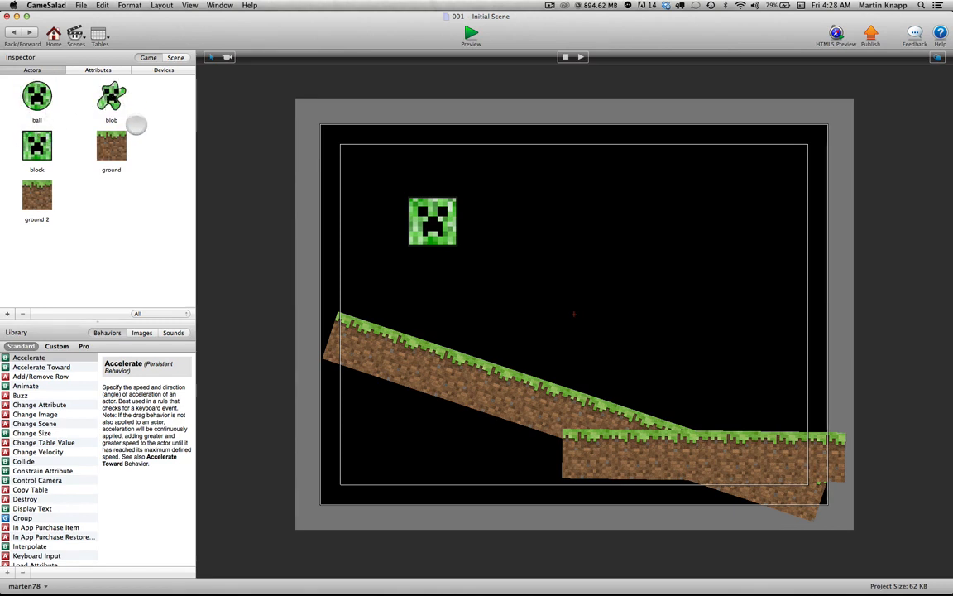
- Switch to Photoshop and examine the outlines and transparent areas of the block, ball and blob images
{"action": "key", "text": "super+Tab"}
{"action": "key", "text": "super+Tab"}
{"action": "key", "text": "super+Tab"}
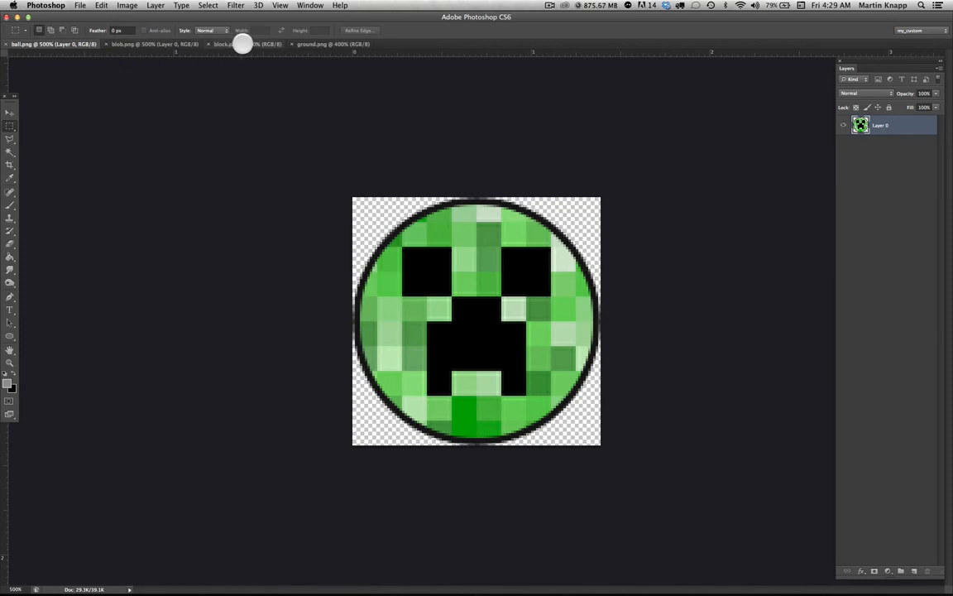
{"action": "left_click", "coordinate": [247, 43]}
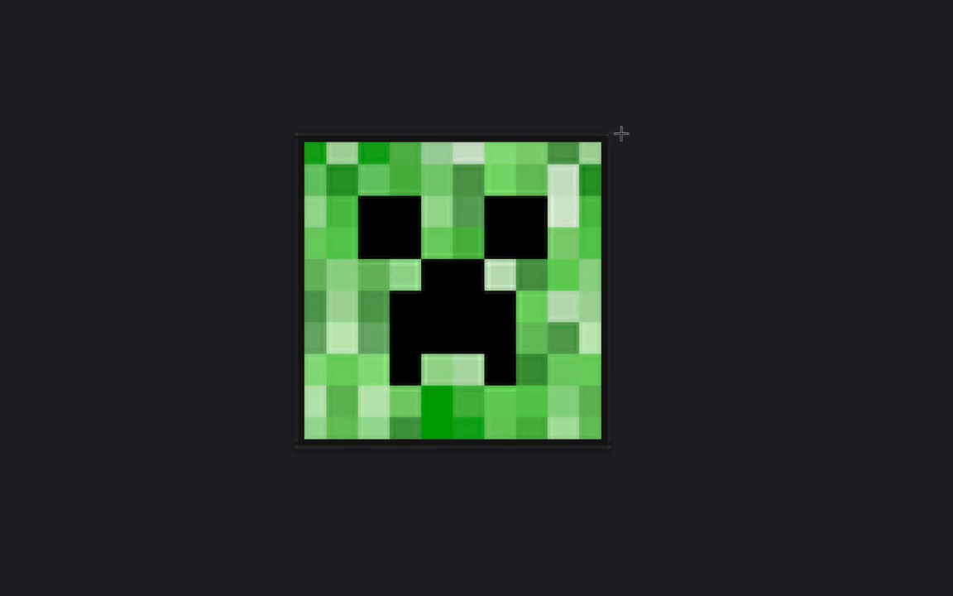
{"action": "scroll", "coordinate": [618, 139], "scroll_direction": "down", "scroll_amount": 1, "text": "ctrl"}
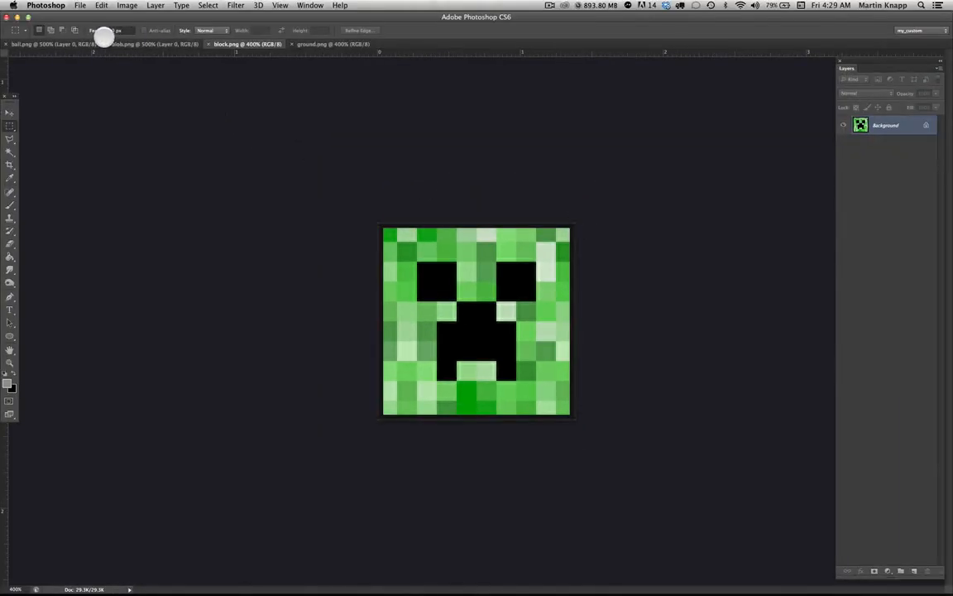
{"action": "left_click", "coordinate": [61, 45]}
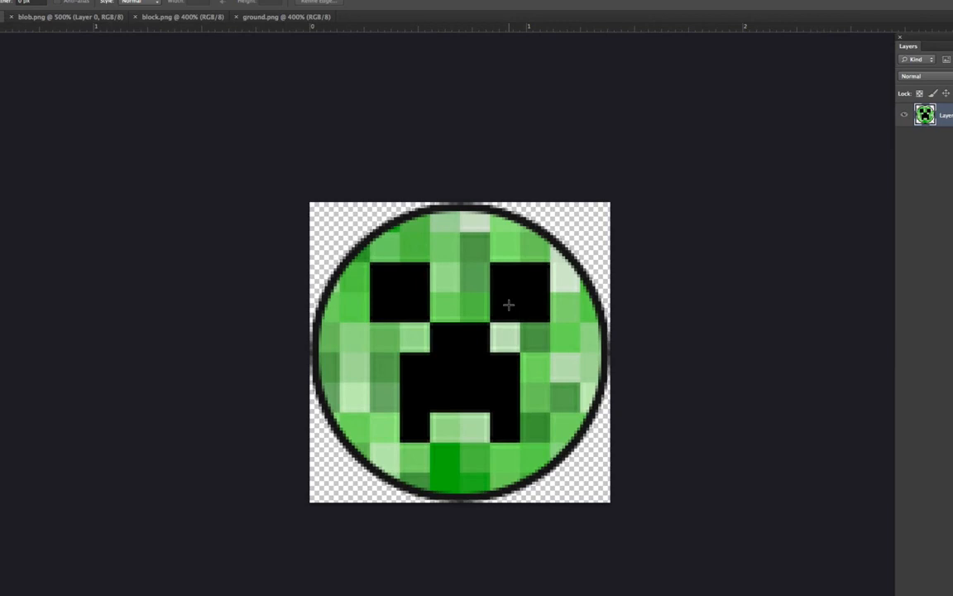
{"action": "left_click", "coordinate": [57, 18]}
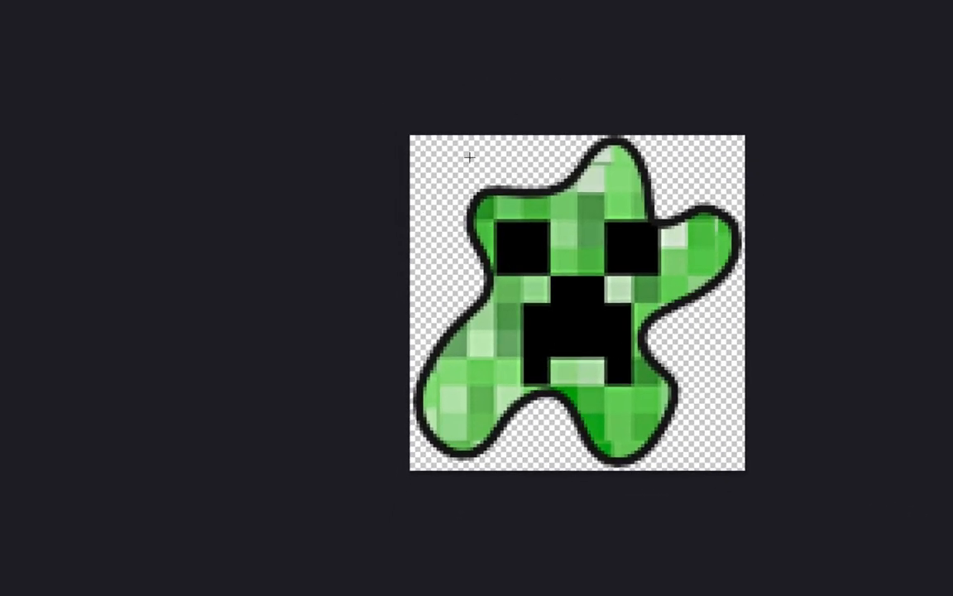
{"action": "left_click", "coordinate": [599, 245]}
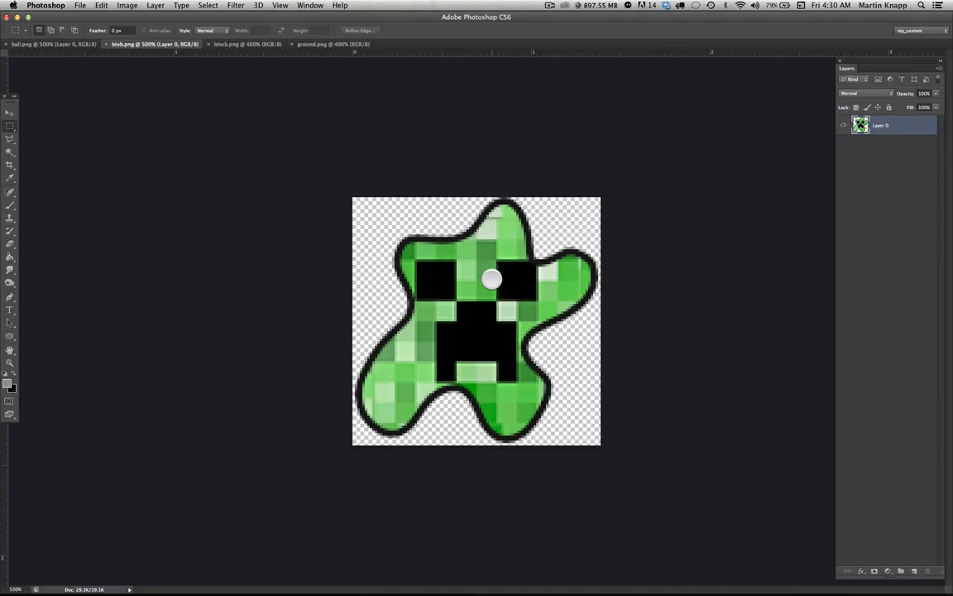
- Switch to GameSalad, check the Collision Shape options in the ball actor's Physics attributes, and return to the scene
{"action": "key", "text": "super+Tab"}
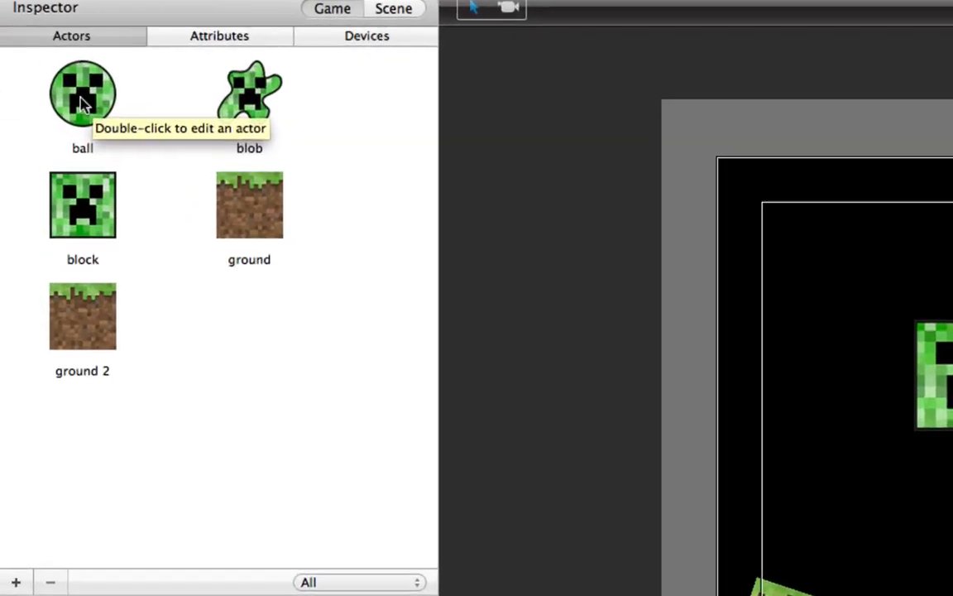
{"action": "double_click", "coordinate": [37, 96]}
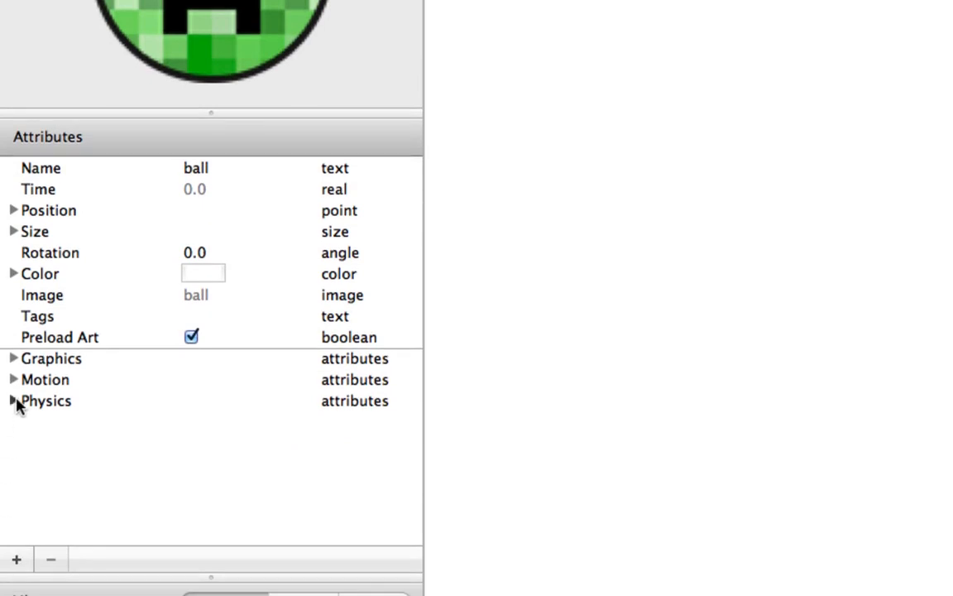
{"action": "left_click", "coordinate": [13, 401]}
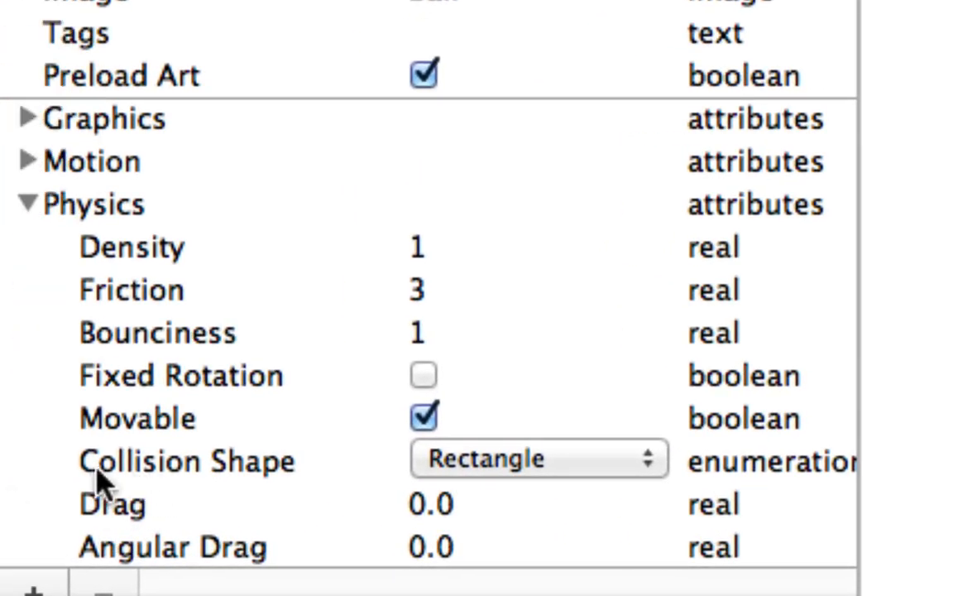
{"action": "left_click", "coordinate": [480, 473]}
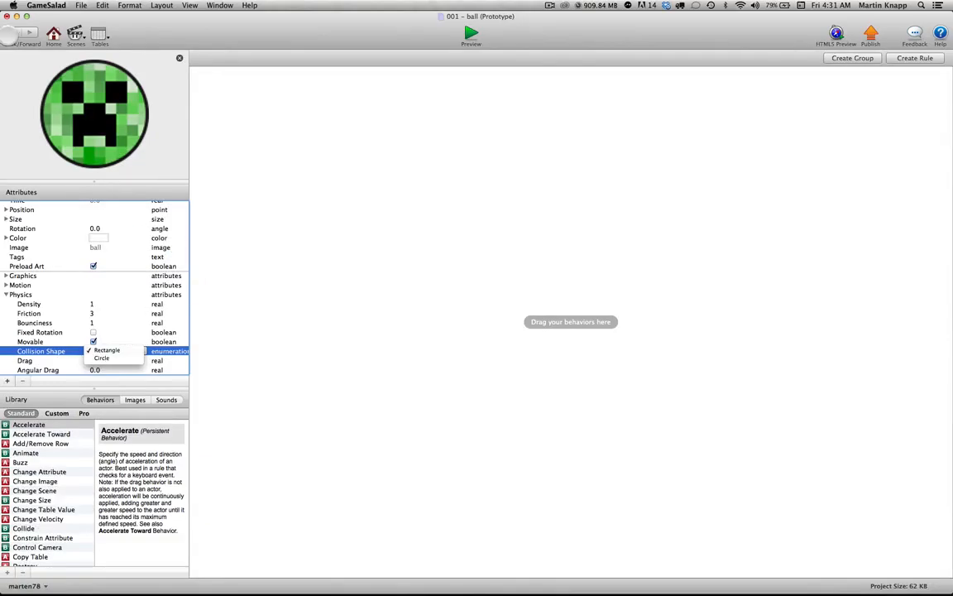
{"action": "left_click", "coordinate": [14, 34]}
{"action": "left_click", "coordinate": [17, 34]}
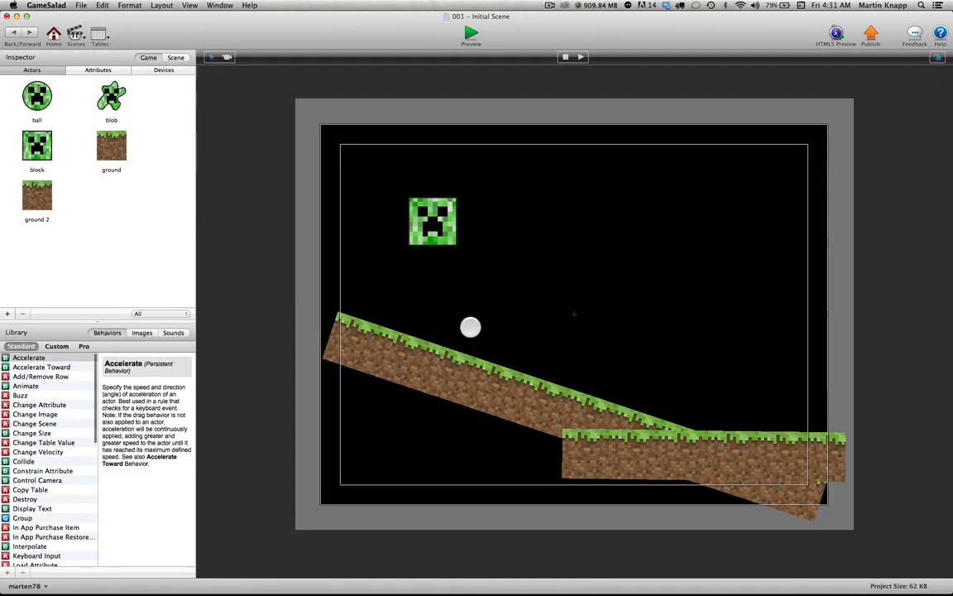
- Delete the sloped ground and the flat ground from the scene
{"action": "left_click", "coordinate": [577, 399]}
{"action": "key", "text": "Delete"}
{"action": "left_click", "coordinate": [626, 443]}
{"action": "key", "text": "Delete"}
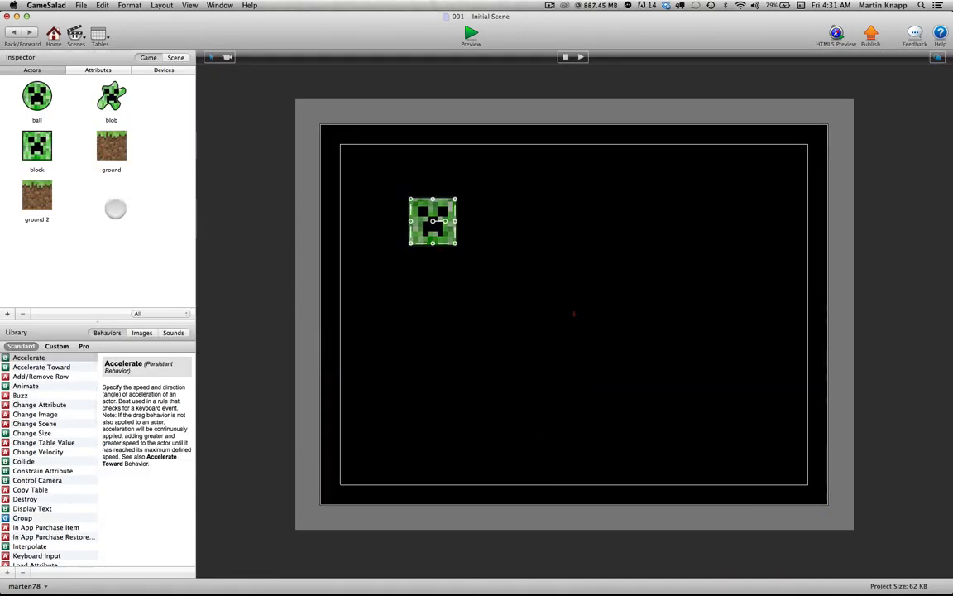
- Add a ground actor stretched across the lower scene and move the creeper block just above its start
{"action": "left_click_drag", "start_coordinate": [111, 149], "coordinate": [335, 447]}
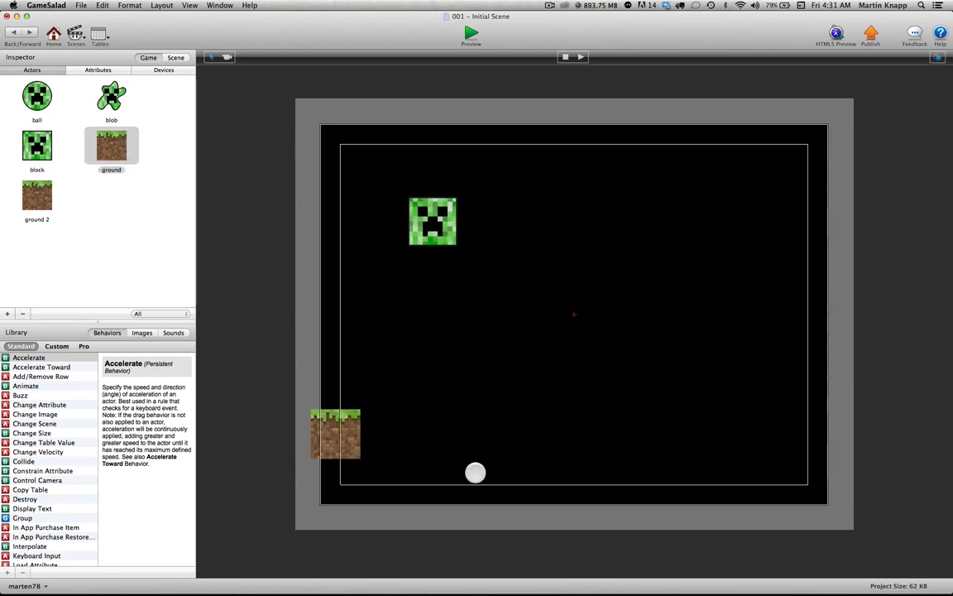
{"action": "left_click_drag", "start_coordinate": [357, 433], "coordinate": [824, 456]}
{"action": "left_click_drag", "start_coordinate": [439, 232], "coordinate": [381, 392]}
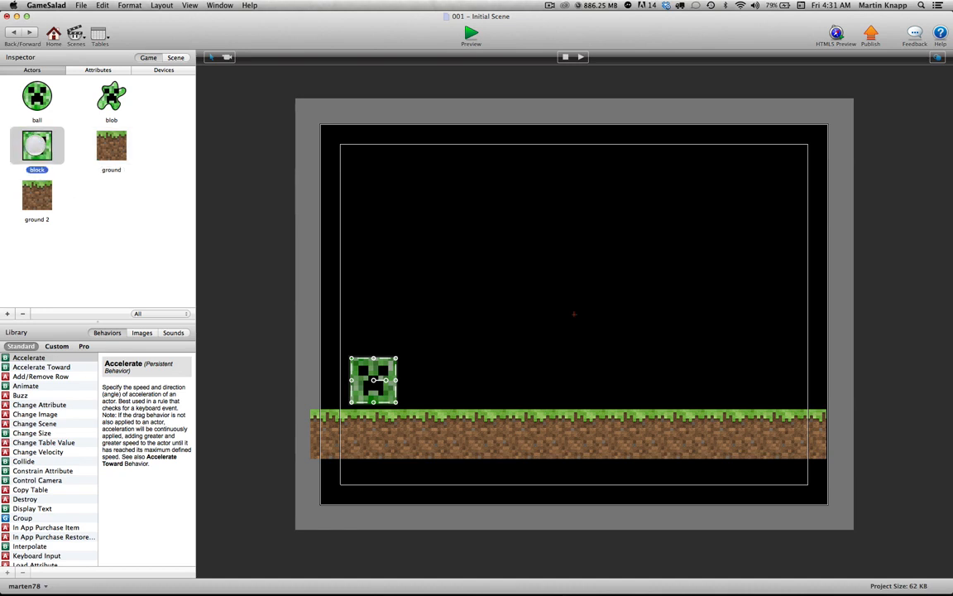
- Add a Move behavior with direction 0 and speed 300 to the block actor and return to the scene
{"action": "double_click", "coordinate": [33, 142]}
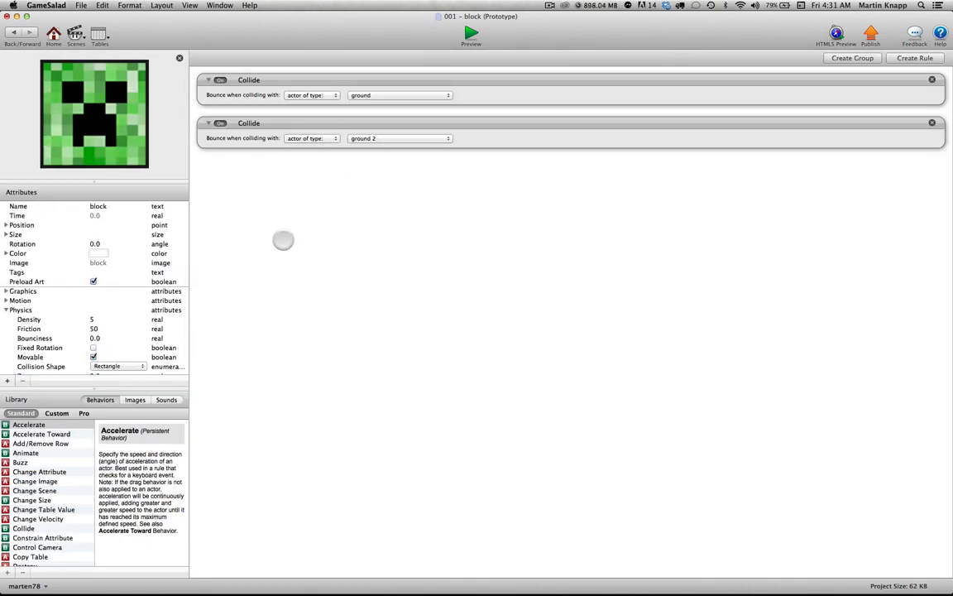
{"action": "scroll", "coordinate": [4, 488], "scroll_direction": "down", "scroll_amount": 12}
{"action": "scroll", "coordinate": [4, 485], "scroll_direction": "down", "scroll_amount": 2}
{"action": "left_click_drag", "start_coordinate": [7, 498], "coordinate": [286, 381]}
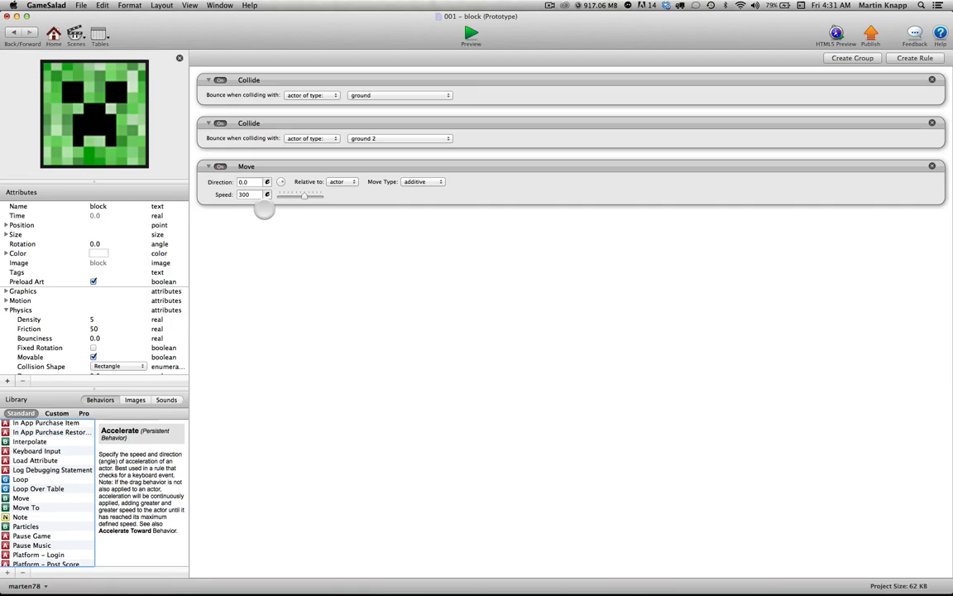
{"action": "left_click", "coordinate": [12, 33]}
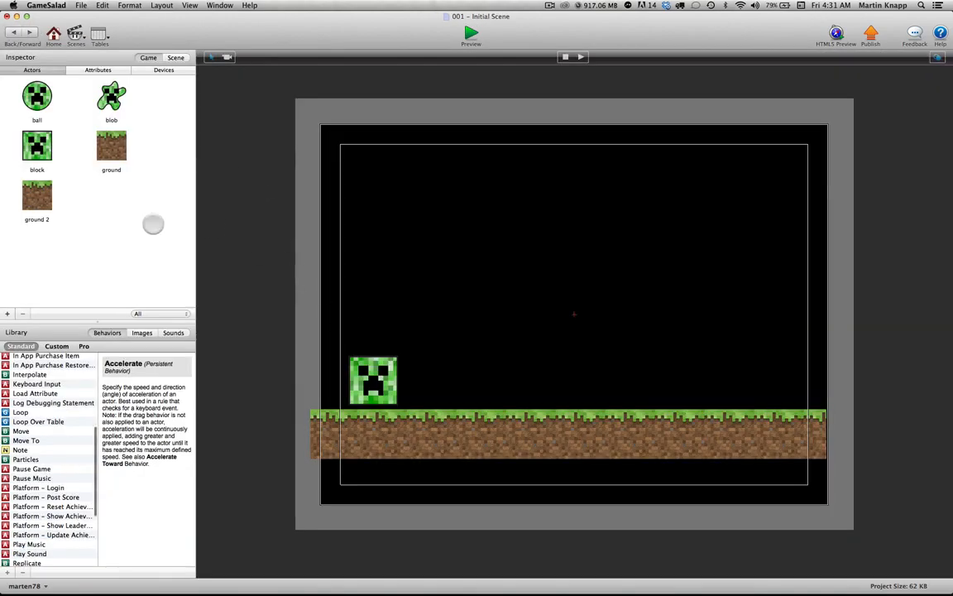
- Place a ground 2 actor above the ground strip in the block's path and preview the scene
{"action": "left_click_drag", "start_coordinate": [33, 189], "coordinate": [650, 351]}
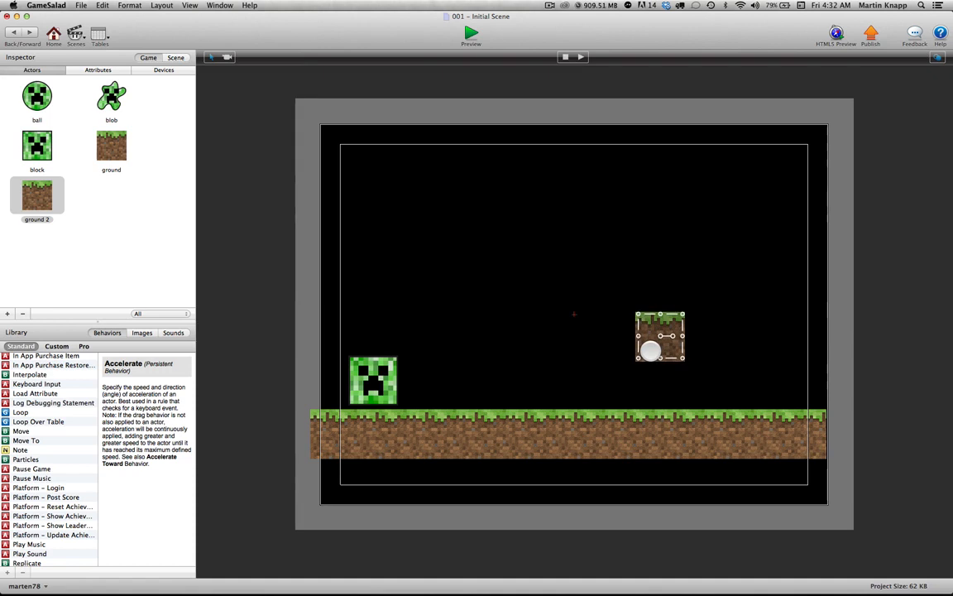
{"action": "left_click", "coordinate": [468, 32]}
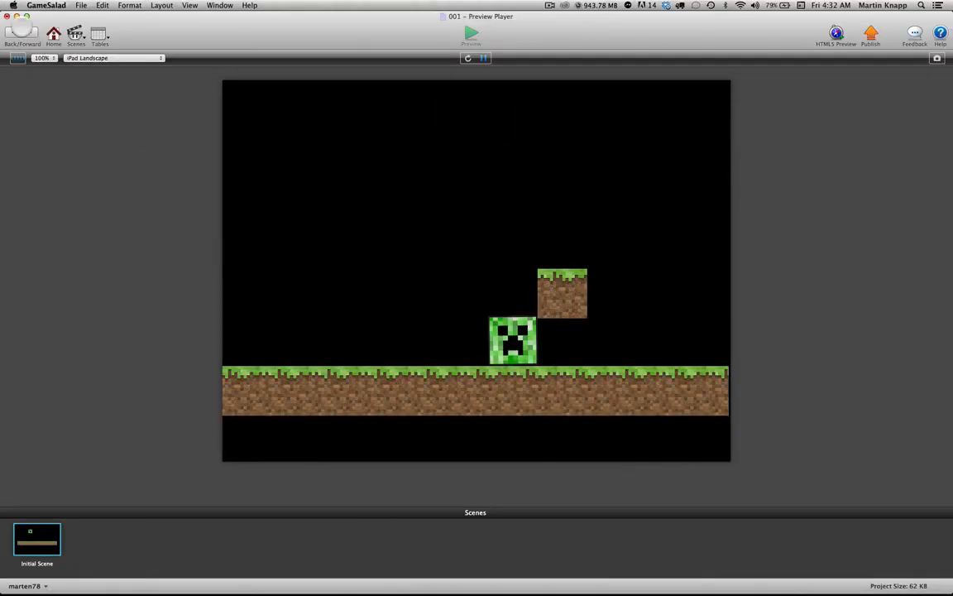
- Examine the block.png and ground.png images in Photoshop, then switch back to the GameSalad preview
{"action": "key", "text": "super+Tab"}
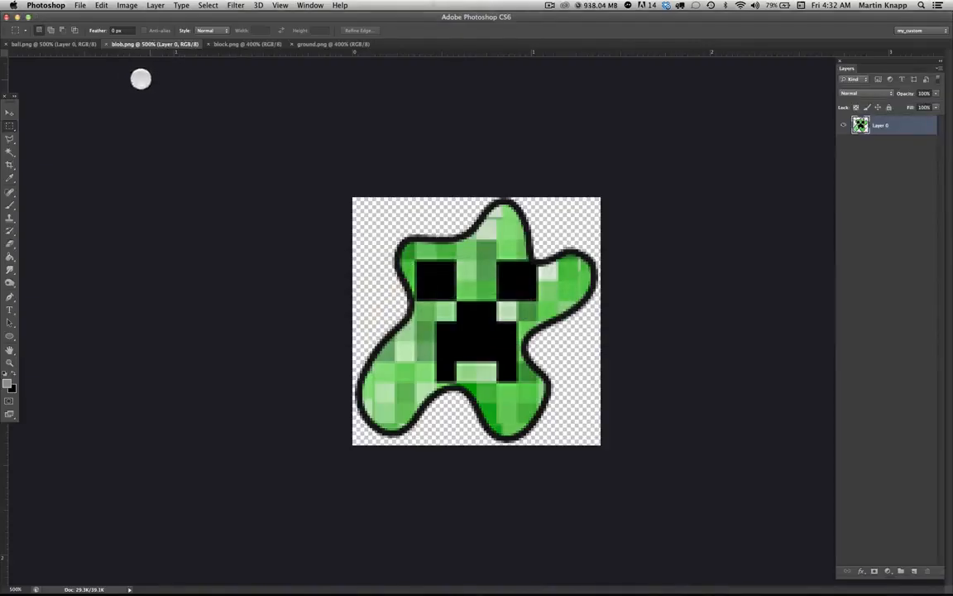
{"action": "left_click", "coordinate": [230, 45]}
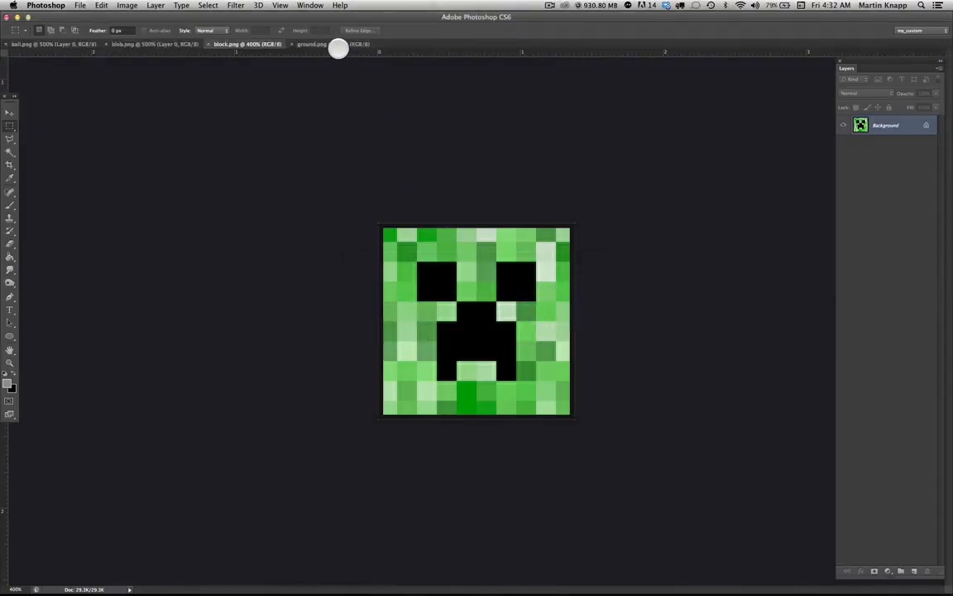
{"action": "left_click", "coordinate": [339, 43]}
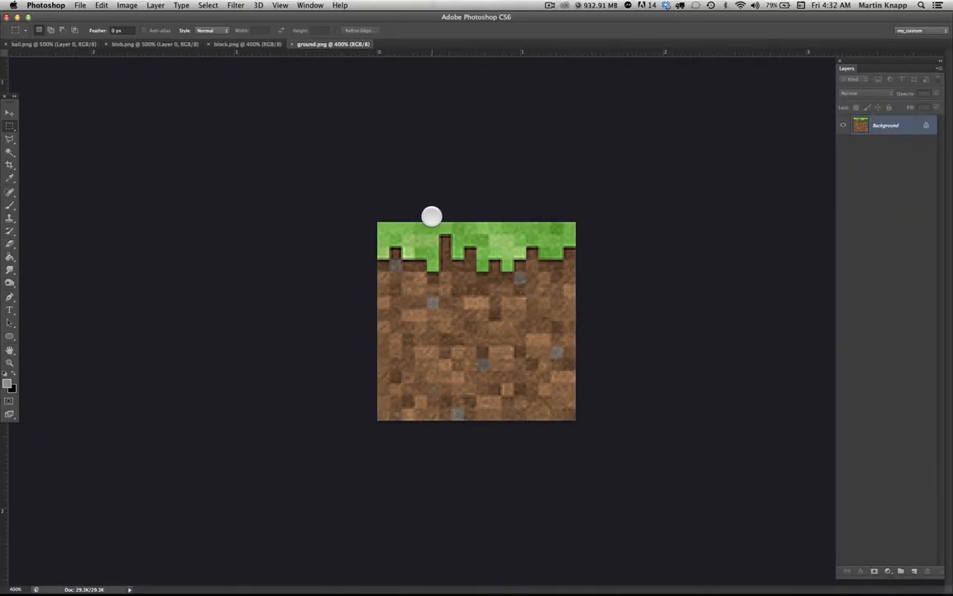
{"action": "key", "text": "super+Tab"}
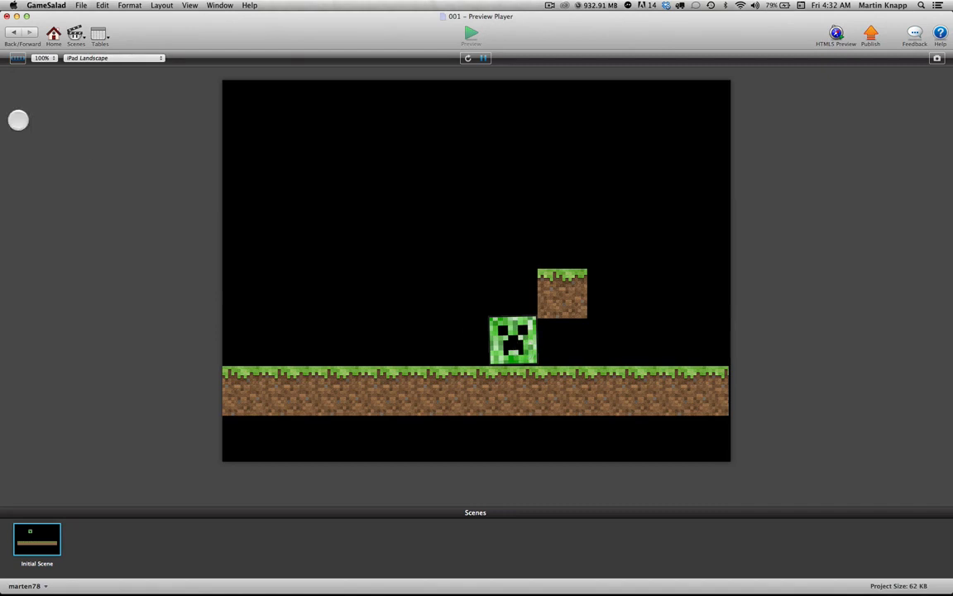
- Delete the creeper block from the scene and add a Move behavior to the ball actor
{"action": "left_click", "coordinate": [12, 33]}
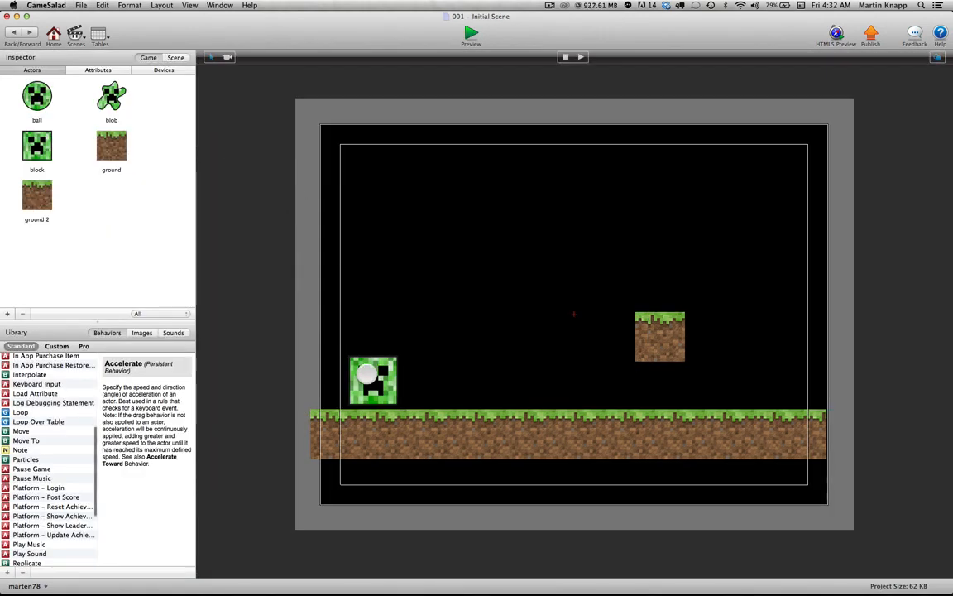
{"action": "key", "text": "BackSpace"}
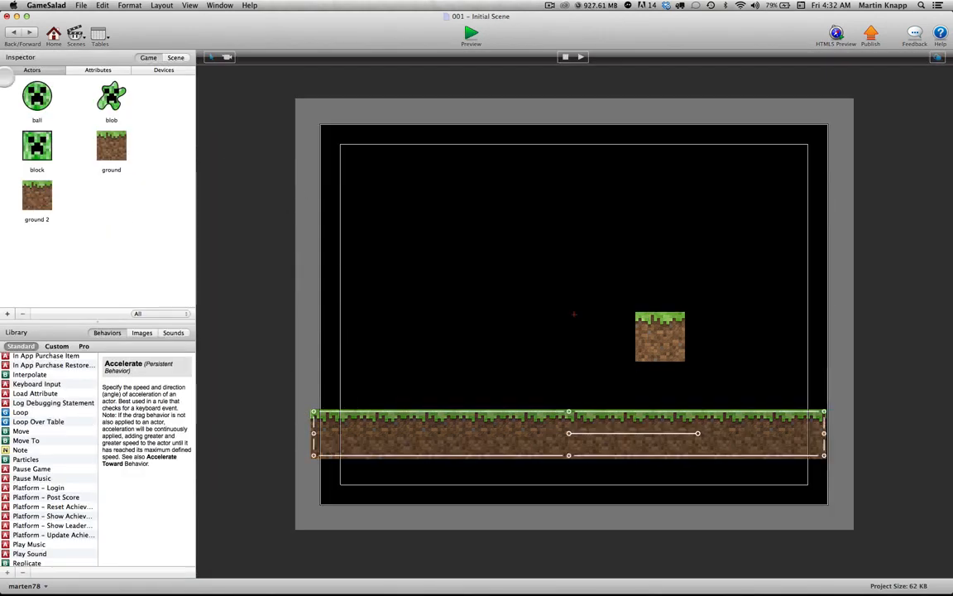
{"action": "left_click", "coordinate": [37, 96]}
{"action": "double_click", "coordinate": [36, 96]}
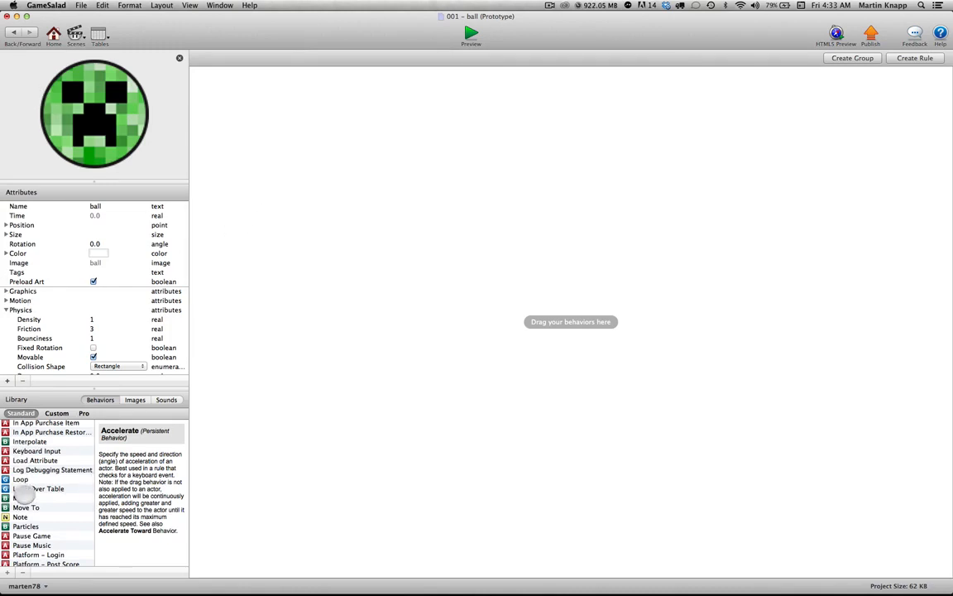
{"action": "left_click_drag", "start_coordinate": [25, 497], "coordinate": [286, 330]}
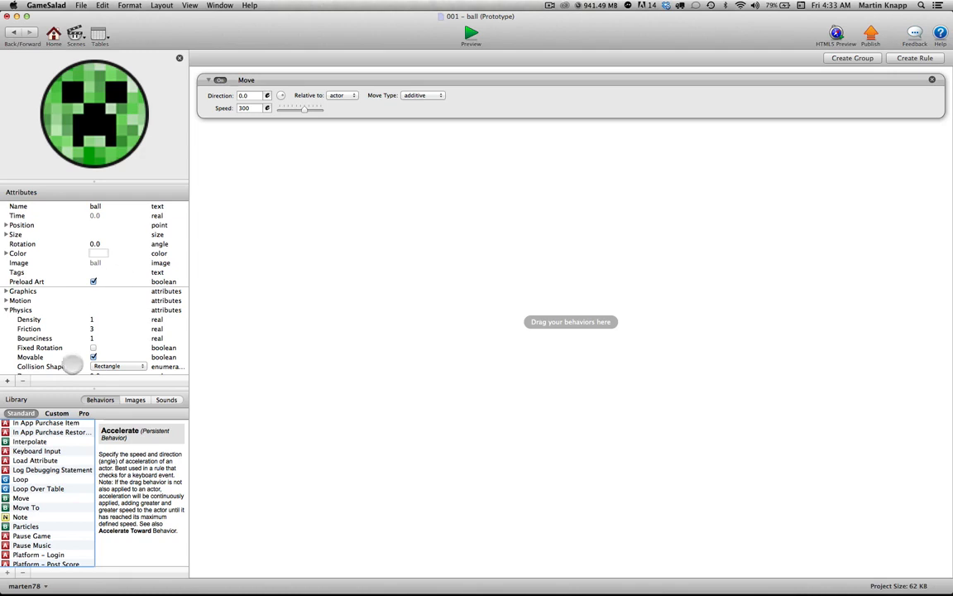
- Add a Collide behavior to the ball actor that bounces it off actors of type ground
{"action": "scroll", "coordinate": [54, 474], "scroll_direction": "down", "scroll_amount": 10}
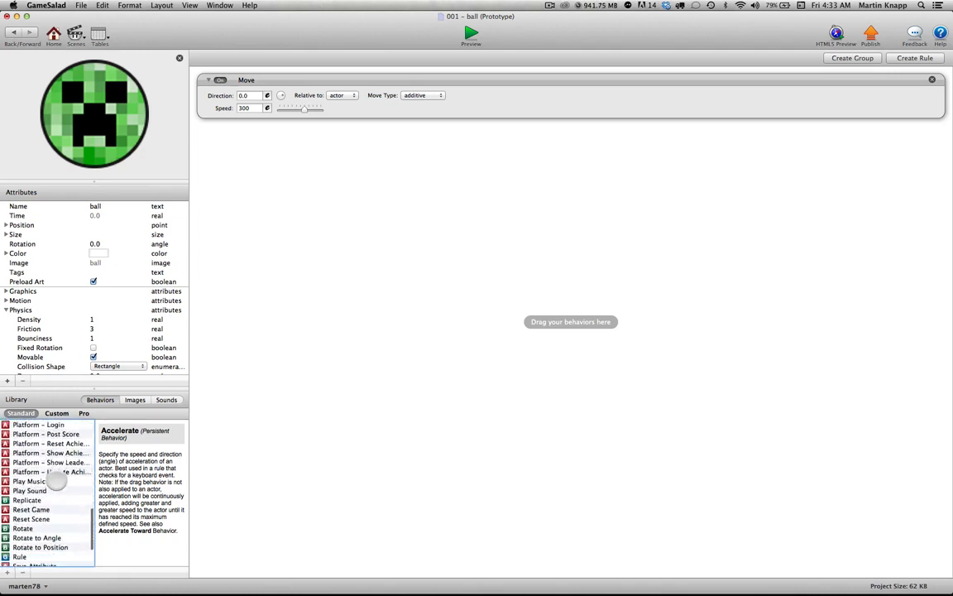
{"action": "scroll", "coordinate": [55, 477], "scroll_direction": "up", "scroll_amount": 15}
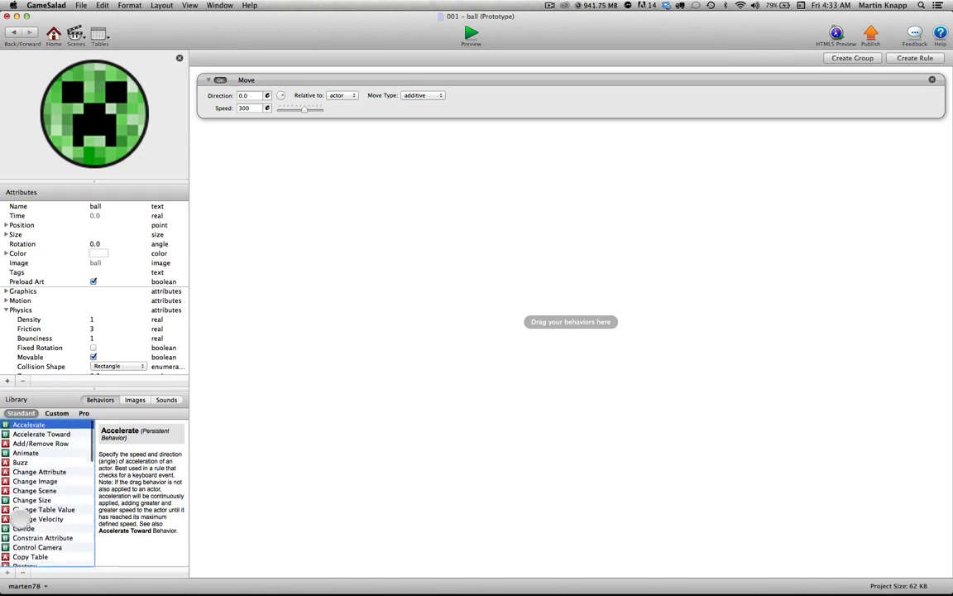
{"action": "scroll", "coordinate": [18, 520], "scroll_direction": "down", "scroll_amount": 1}
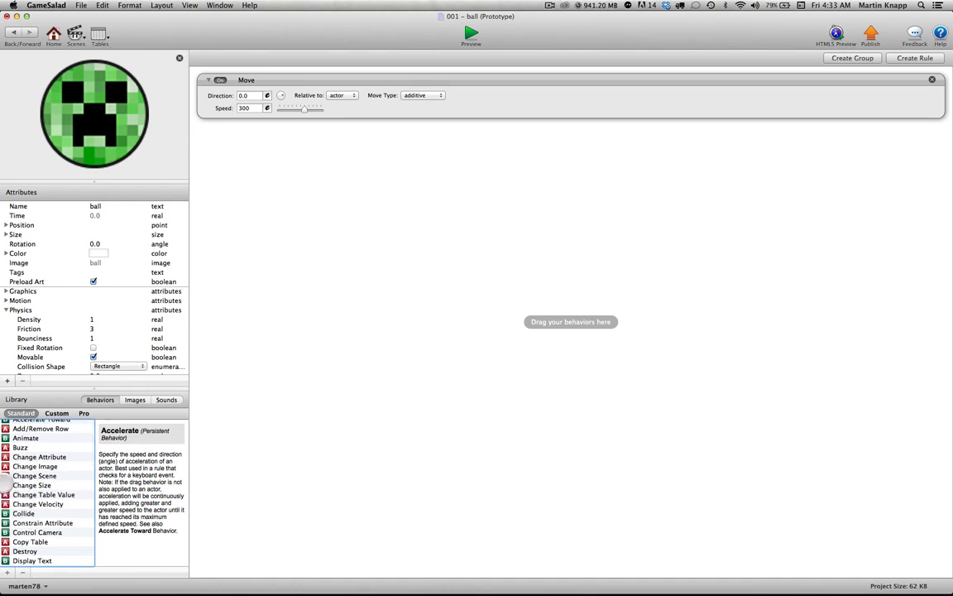
{"action": "left_click_drag", "start_coordinate": [104, 443], "coordinate": [328, 193]}
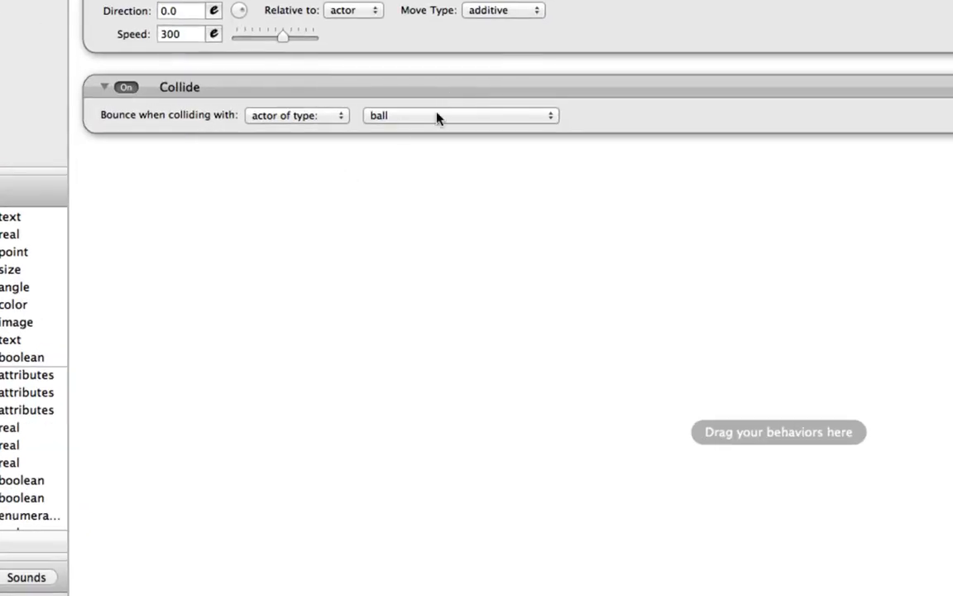
{"action": "left_click", "coordinate": [437, 120]}
{"action": "left_click", "coordinate": [444, 156]}
- Duplicate the ball's Collide behavior and set the copy to collide with ground 2
{"action": "left_click", "coordinate": [436, 97]}
{"action": "key", "text": "super+d"}
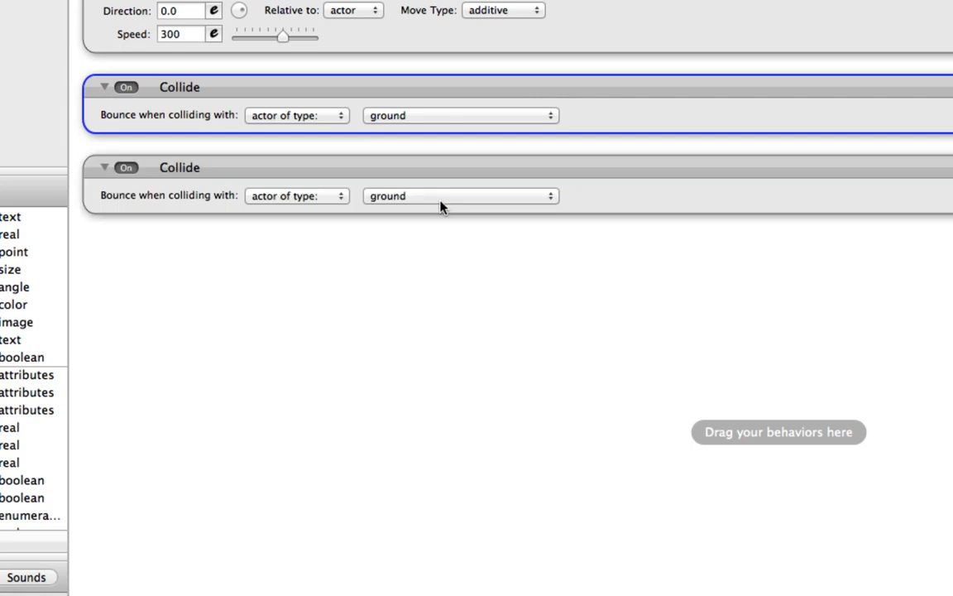
{"action": "left_click", "coordinate": [443, 205]}
{"action": "left_click", "coordinate": [444, 213]}
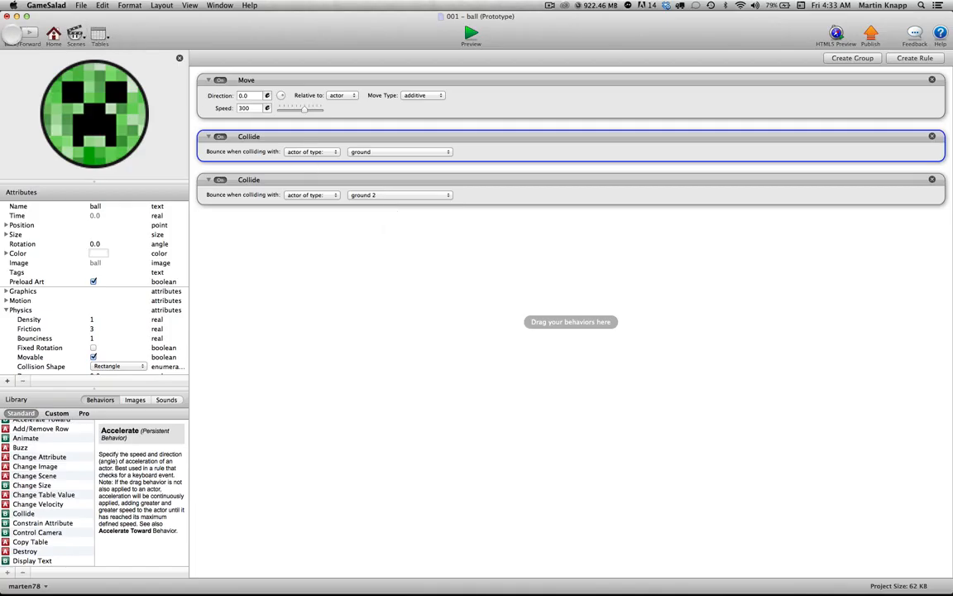
- Return to the scene and place the ball actor just above the ground strip, before the raised ground 2 block
{"action": "left_click", "coordinate": [12, 34]}
{"action": "left_click_drag", "start_coordinate": [34, 91], "coordinate": [428, 394]}
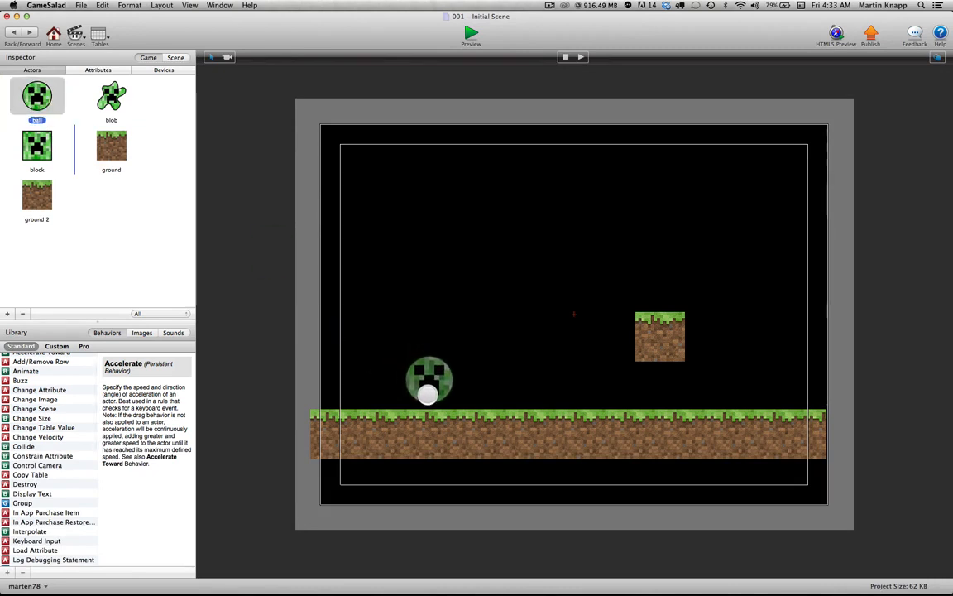
{"action": "left_click_drag", "start_coordinate": [428, 394], "coordinate": [428, 394]}
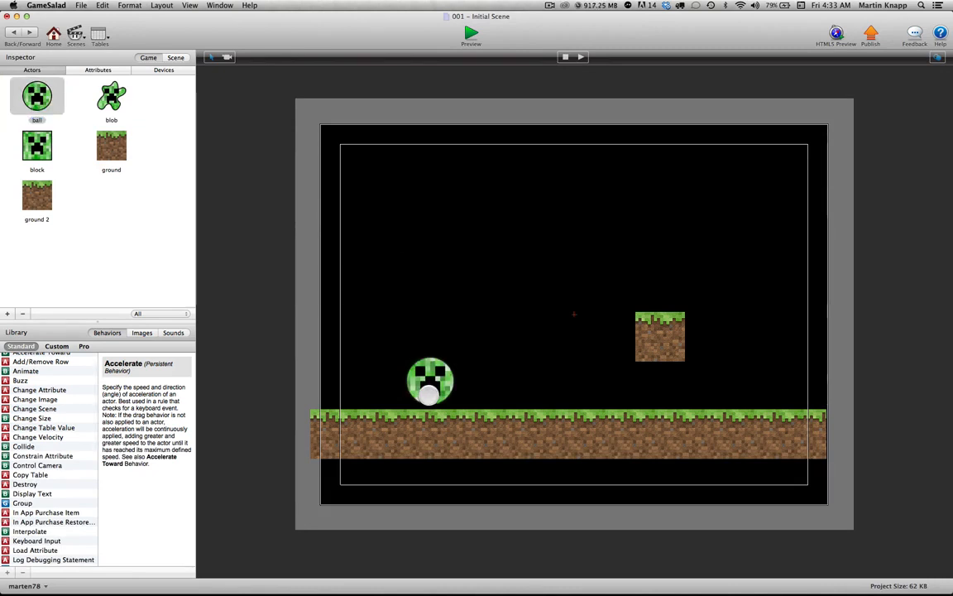
- Move the raised ground 2 block close ahead of the ball, with its lower edge slightly below the ball's top
{"action": "left_click", "coordinate": [653, 349]}
{"action": "left_click_drag", "start_coordinate": [652, 349], "coordinate": [484, 349]}
{"action": "left_click", "coordinate": [448, 362]}
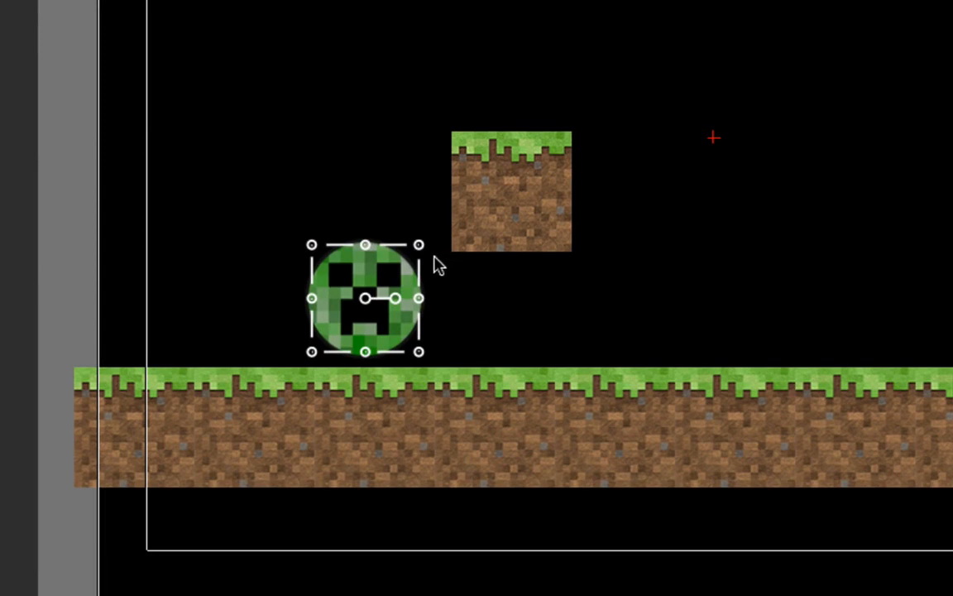
{"action": "left_click_drag", "start_coordinate": [486, 233], "coordinate": [476, 236]}
{"action": "left_click", "coordinate": [380, 296]}
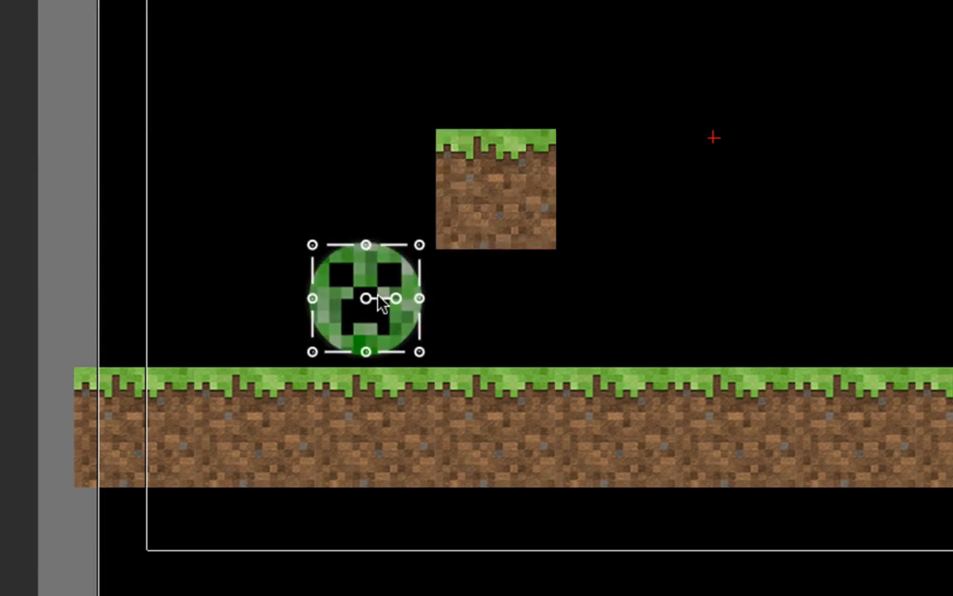
{"action": "left_click", "coordinate": [468, 238]}
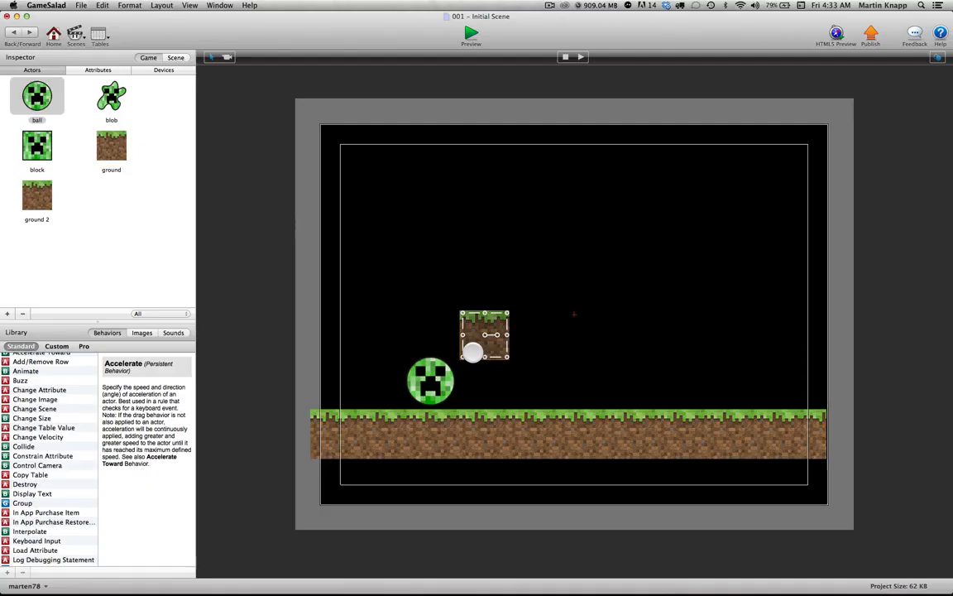
- Shift the ground 2 block horizontally farther from the ball at the same height and preview the collision
{"action": "key", "text": "Right"}
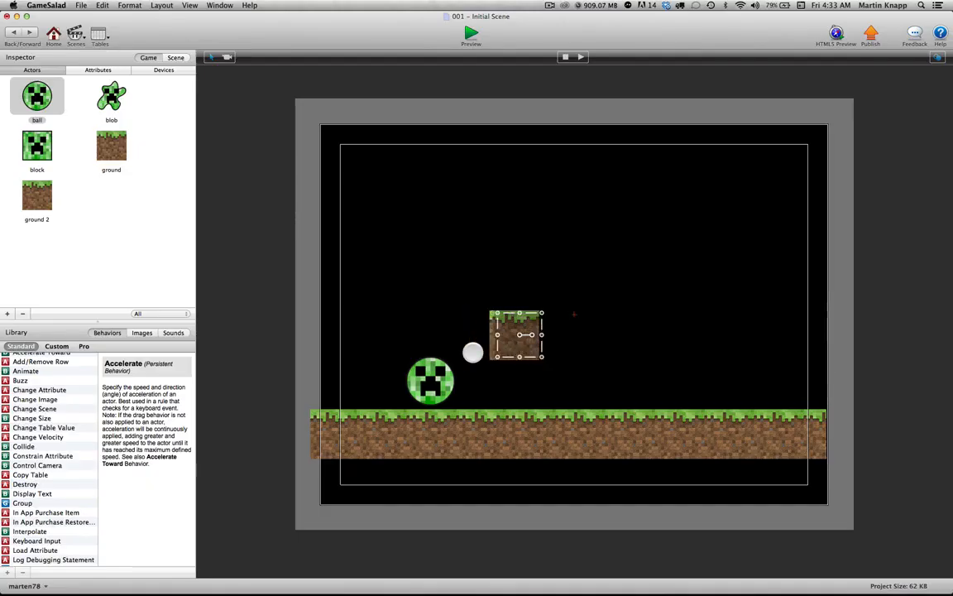
{"action": "key", "text": "Right"}
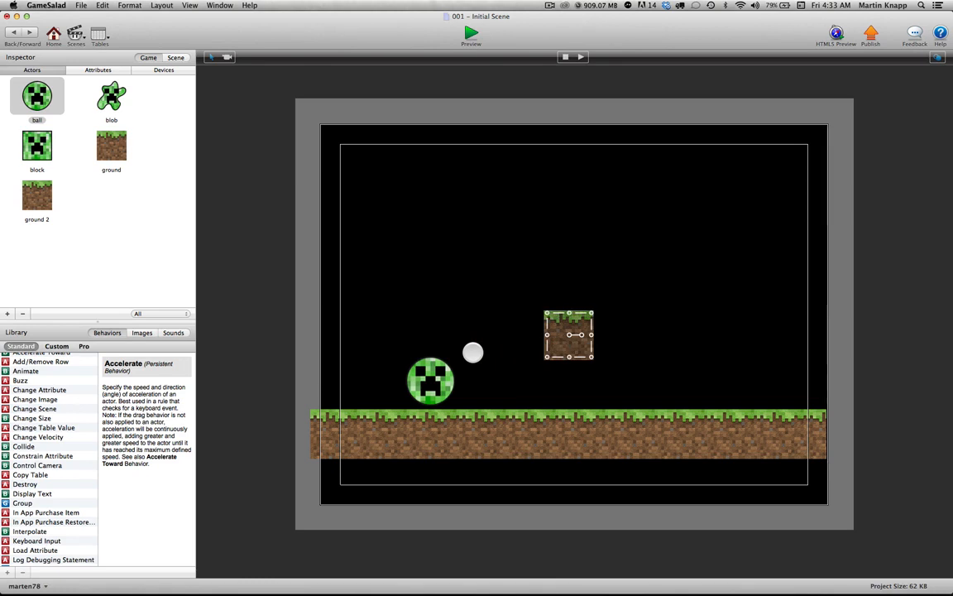
{"action": "key", "text": "Right"}
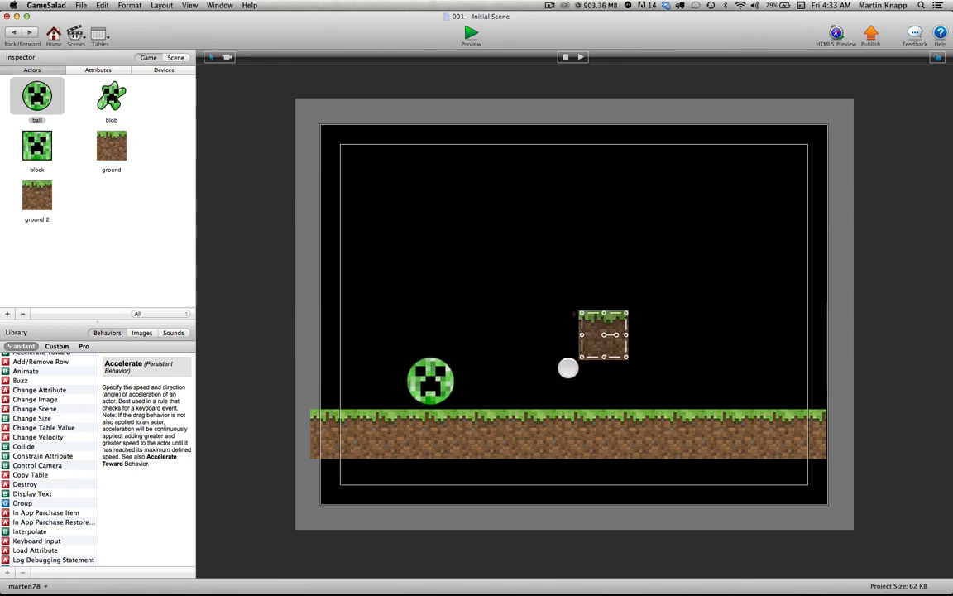
{"action": "key", "text": "Right"}
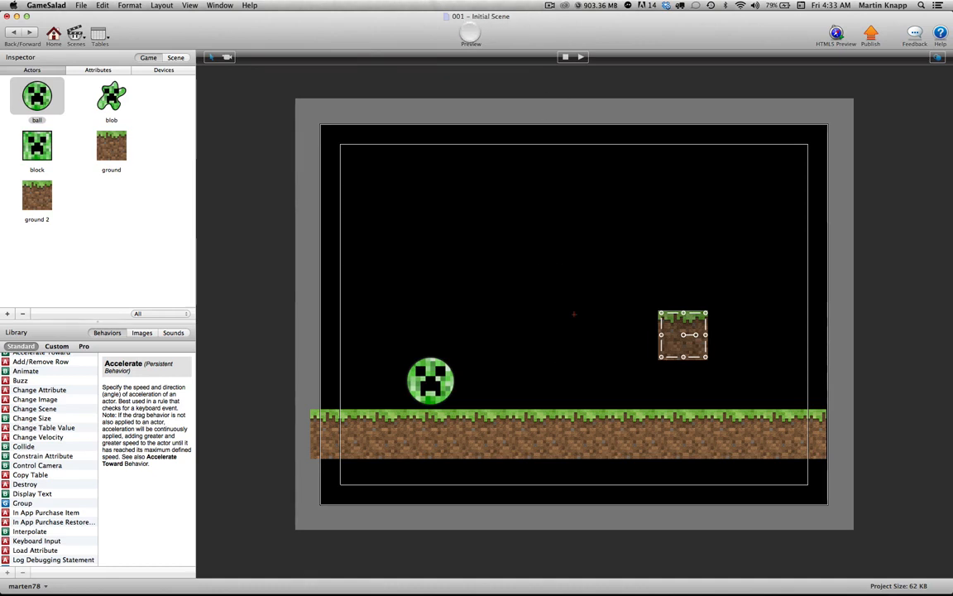
{"action": "left_click", "coordinate": [470, 33]}
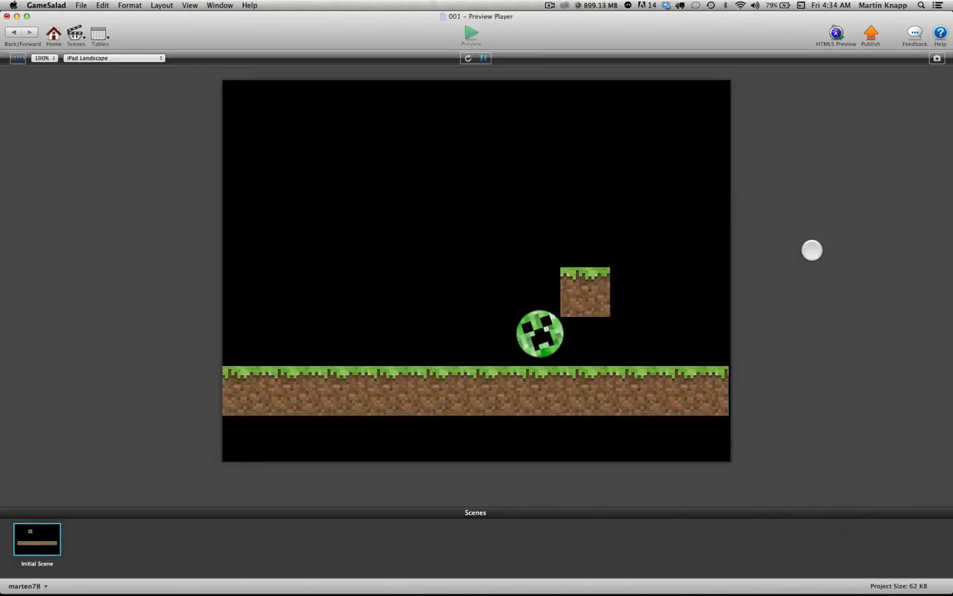
{"action": "left_click", "coordinate": [13, 31]}
- Set the ball actor's Bounciness to 0 and enable Fixed Rotation in its physics attributes
{"action": "left_click", "coordinate": [33, 99]}
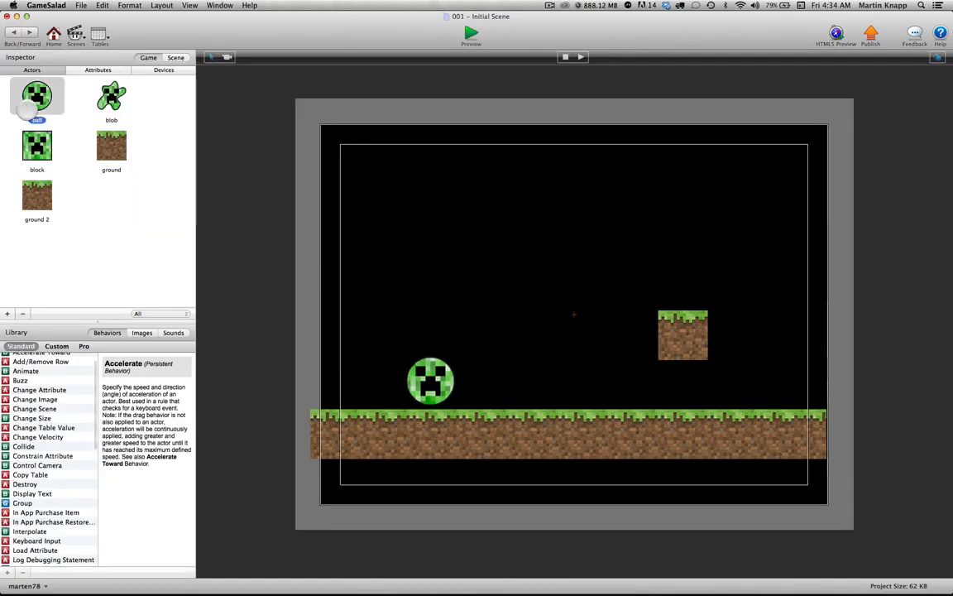
{"action": "double_click", "coordinate": [33, 99]}
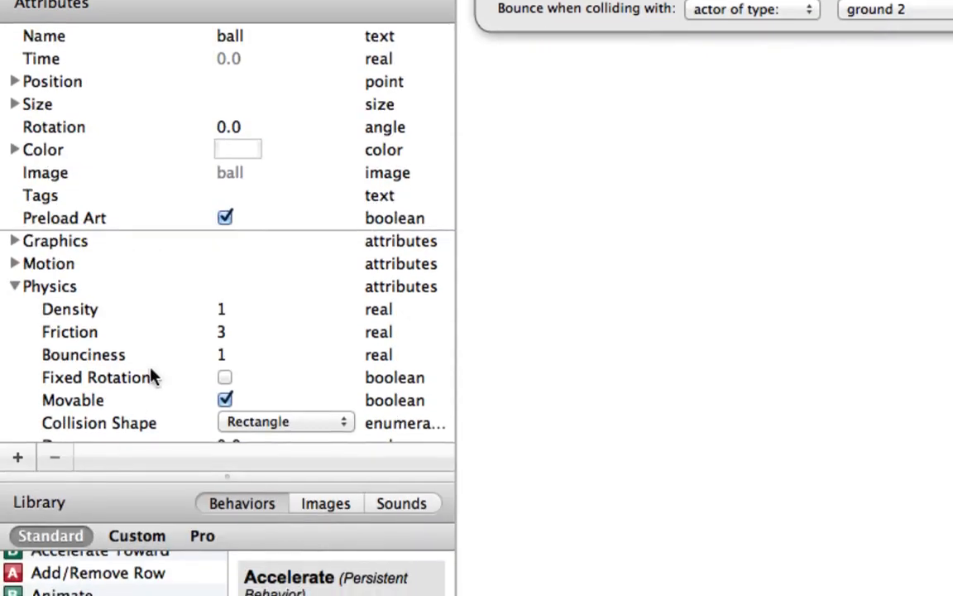
{"action": "double_click", "coordinate": [221, 354]}
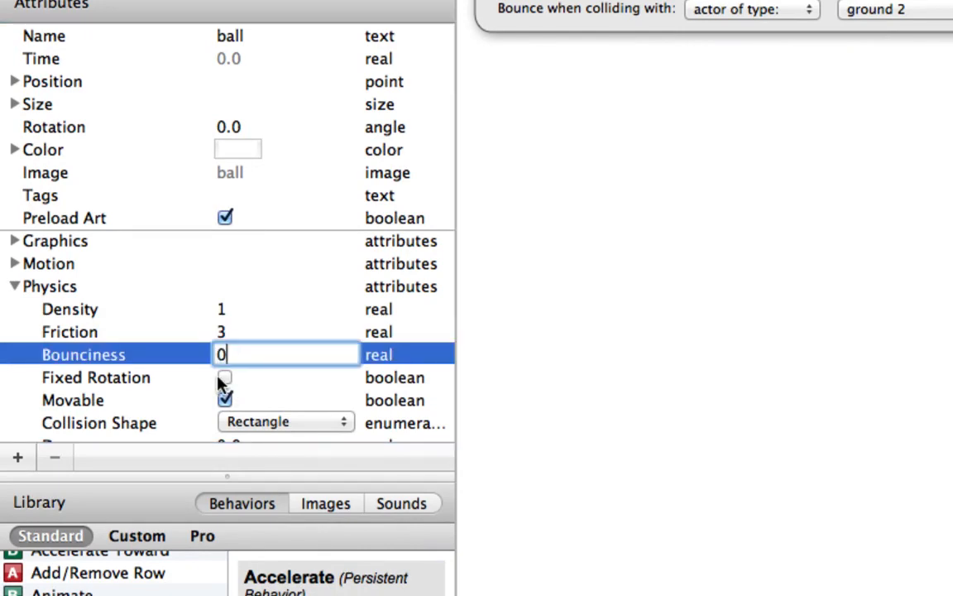
{"action": "left_click", "coordinate": [225, 378]}
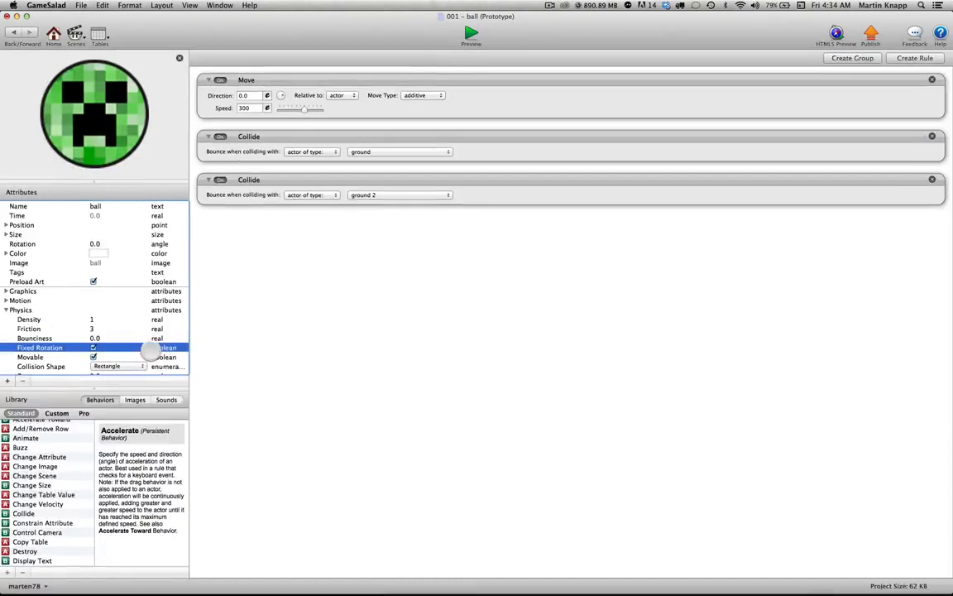
- Preview the ball's collision with the block, and switch to Photoshop to examine the blob and ball images' outer bounds
{"action": "left_click", "coordinate": [471, 33]}
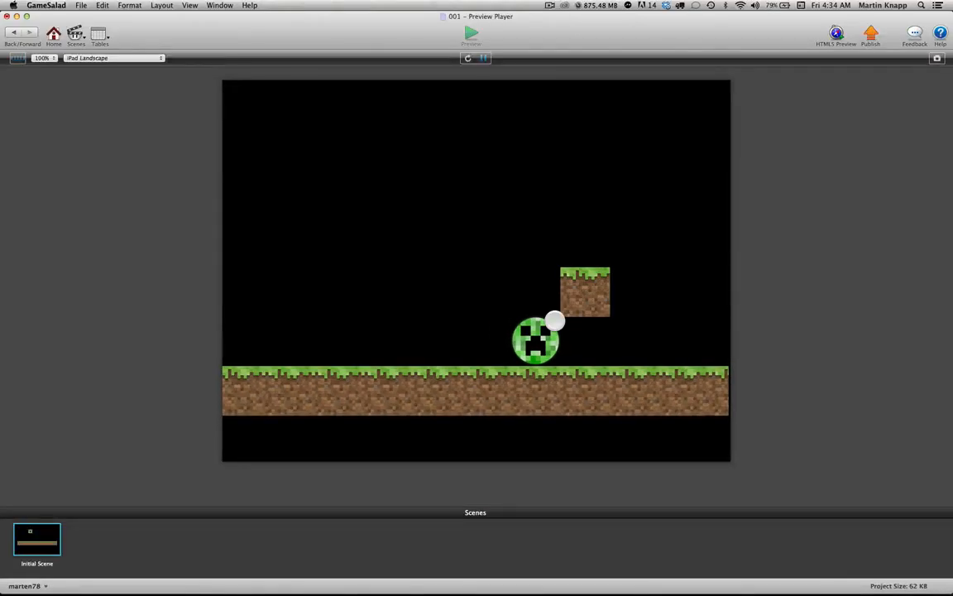
{"action": "key", "text": "super+Tab"}
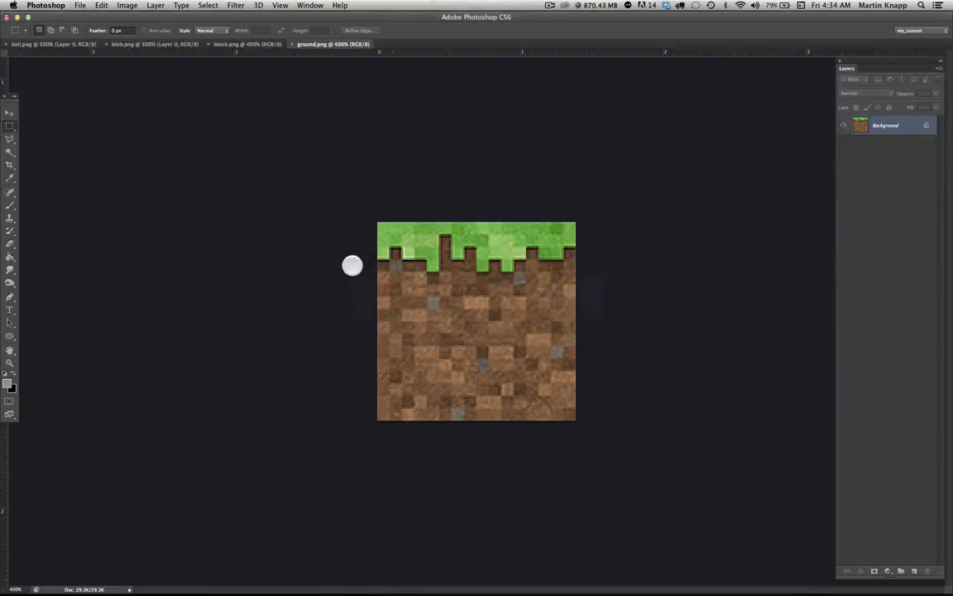
{"action": "left_click", "coordinate": [145, 45]}
{"action": "left_click", "coordinate": [64, 43]}
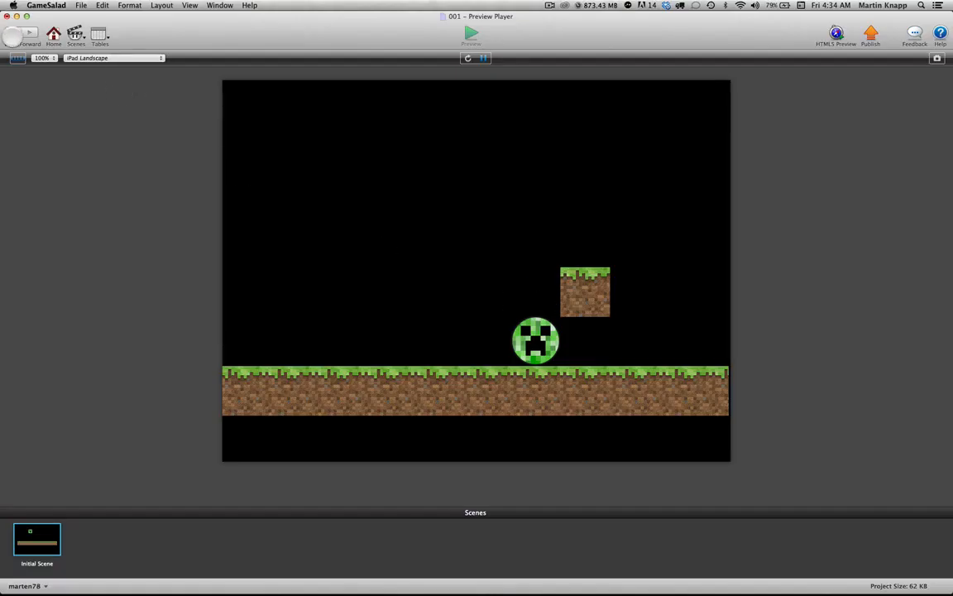
- Return to the GameSalad scene and move the ground 2 block just ahead of the ball, slightly overlapping its top in height
{"action": "left_click", "coordinate": [12, 33]}
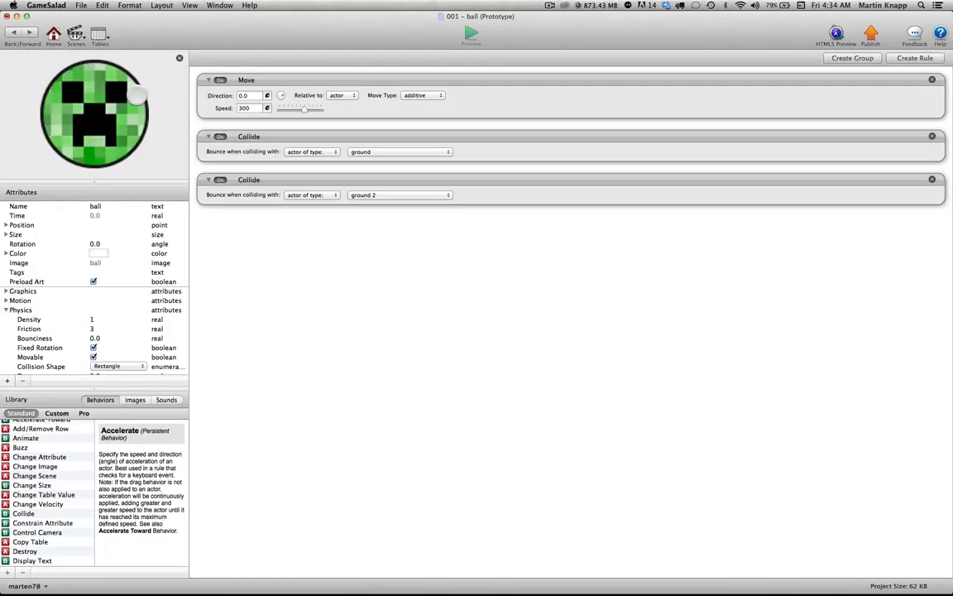
{"action": "left_click", "coordinate": [13, 34]}
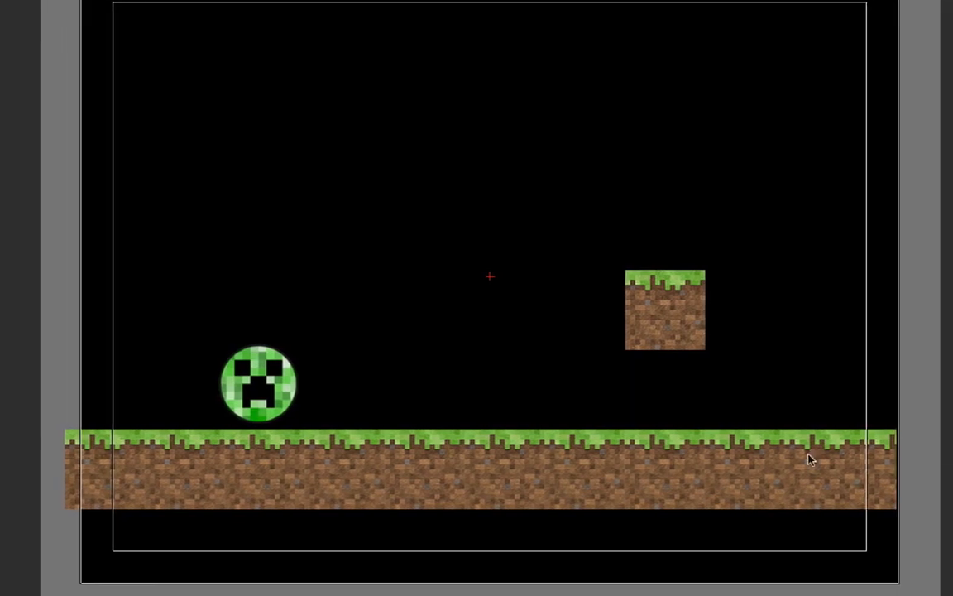
{"action": "left_click_drag", "start_coordinate": [660, 298], "coordinate": [338, 297]}
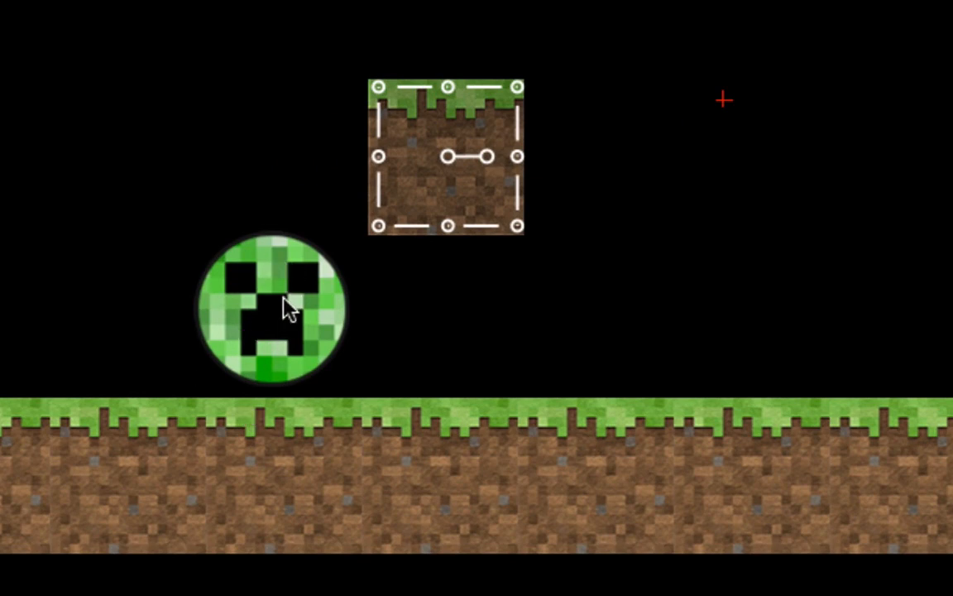
{"action": "left_click", "coordinate": [284, 299]}
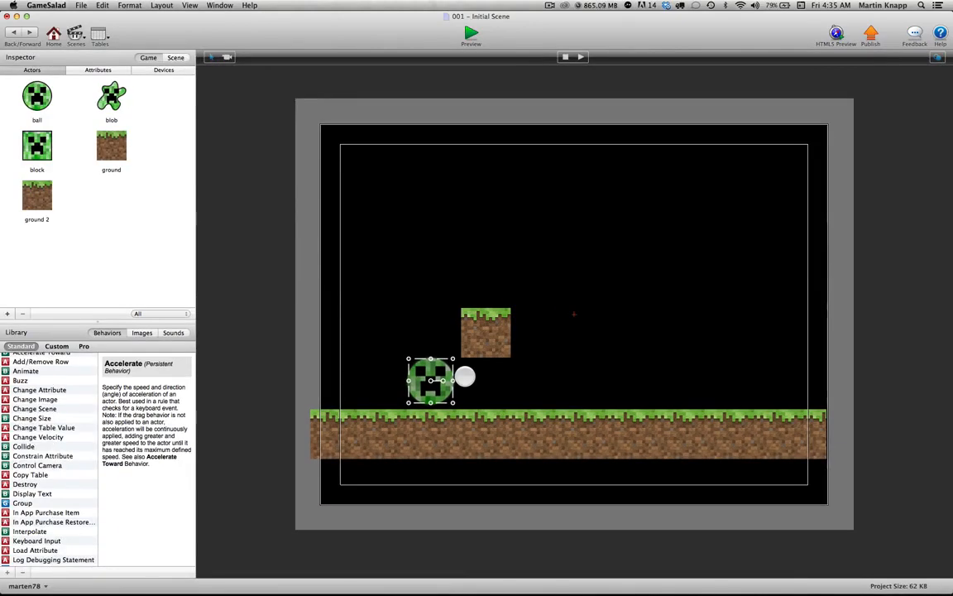
{"action": "left_click", "coordinate": [483, 361]}
{"action": "left_click", "coordinate": [503, 335]}
{"action": "left_click", "coordinate": [439, 396]}
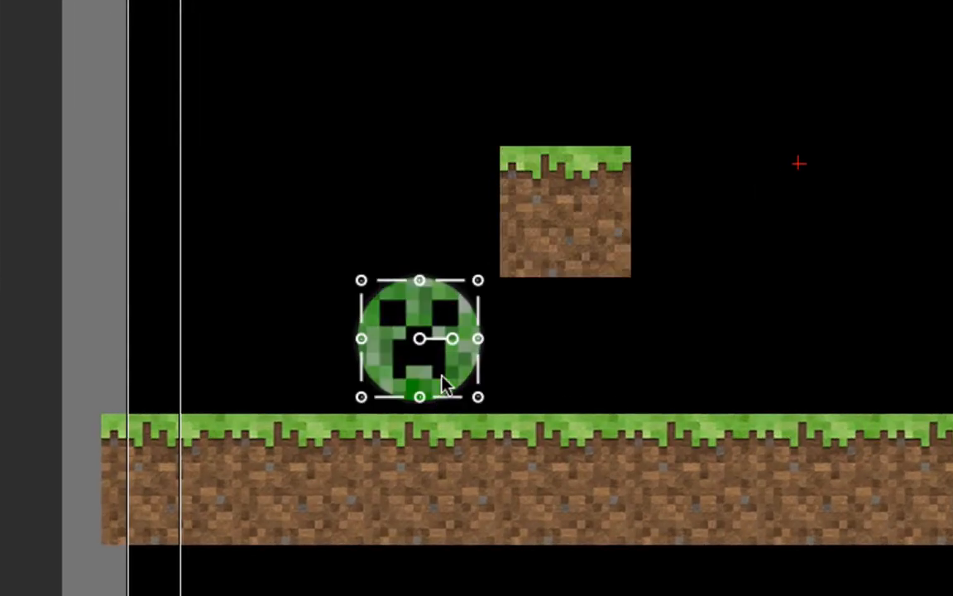
{"action": "left_click", "coordinate": [549, 269]}
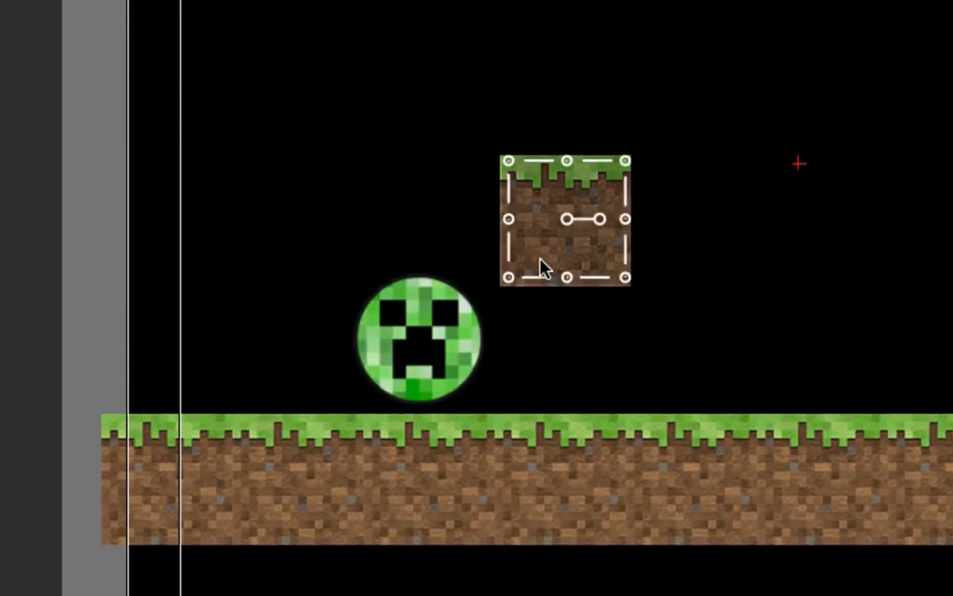
- Nudge the ground 2 block horizontally away from the ball to just before the scene's centre
{"action": "key", "text": "Right"}
{"action": "key", "text": "Right"}
{"action": "key", "text": "Right"}
{"action": "key", "text": "Right"}
{"action": "key", "text": "Right"}
{"action": "key", "text": "Right"}
{"action": "key", "text": "Right"}
{"action": "key", "text": "Right"}
{"action": "key", "text": "Right"}
{"action": "key", "text": "Right"}
{"action": "key", "text": "Right"}
{"action": "key", "text": "Right"}
{"action": "key", "text": "Right"}
{"action": "key", "text": "Right"}
{"action": "key", "text": "Right"}
{"action": "key", "text": "Right"}
{"action": "key", "text": "Right"}
{"action": "key", "text": "Right"}
{"action": "key", "text": "Right"}
{"action": "key", "text": "Right"}
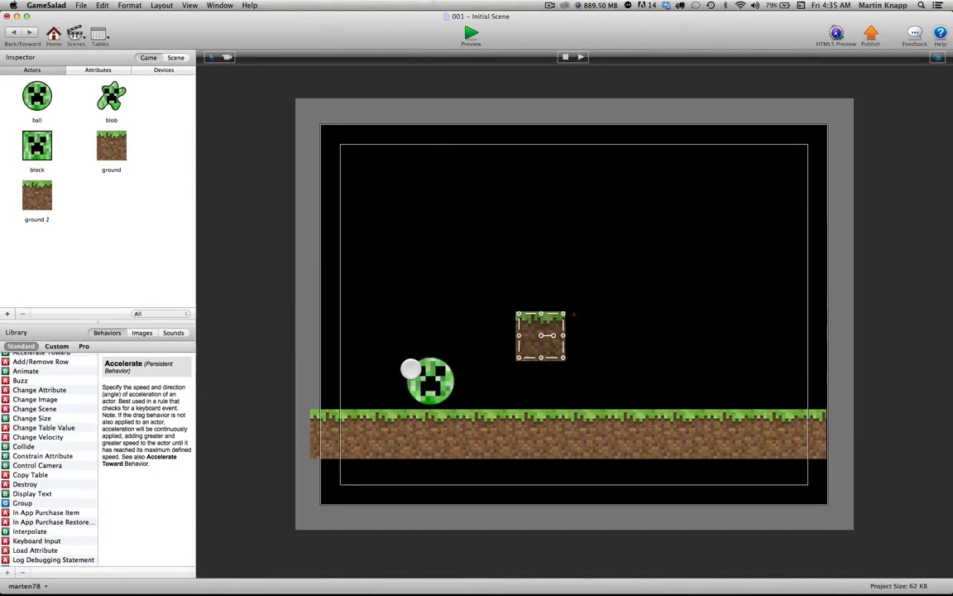
- Change the ball actor's Collision Shape to Circle
{"action": "left_click", "coordinate": [36, 95]}
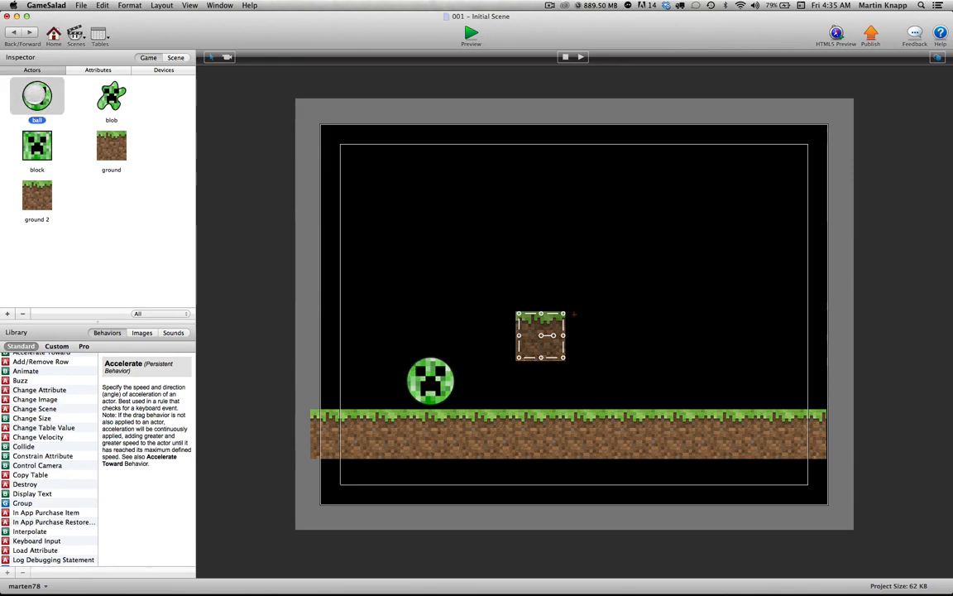
{"action": "double_click", "coordinate": [37, 96]}
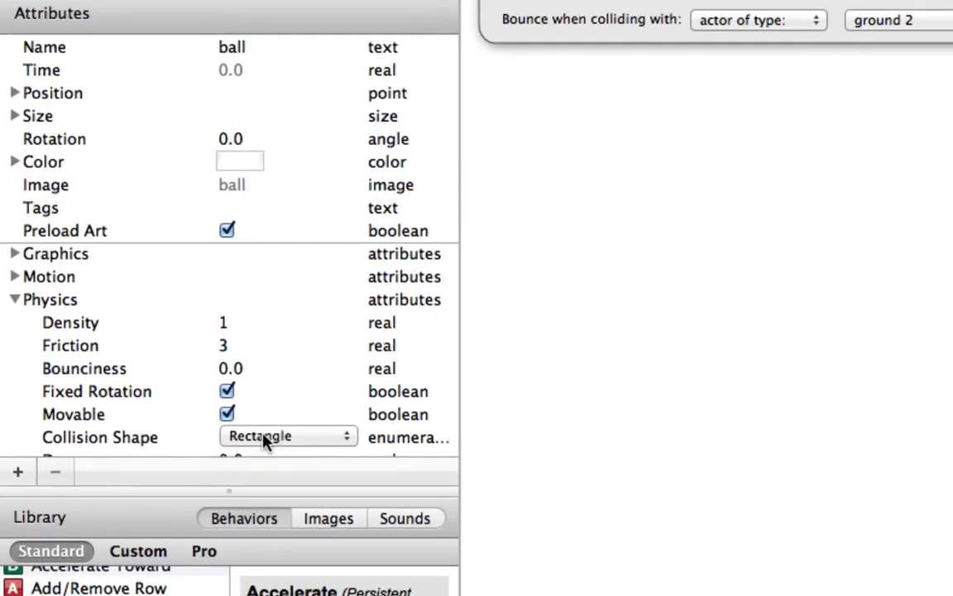
{"action": "left_click", "coordinate": [264, 438]}
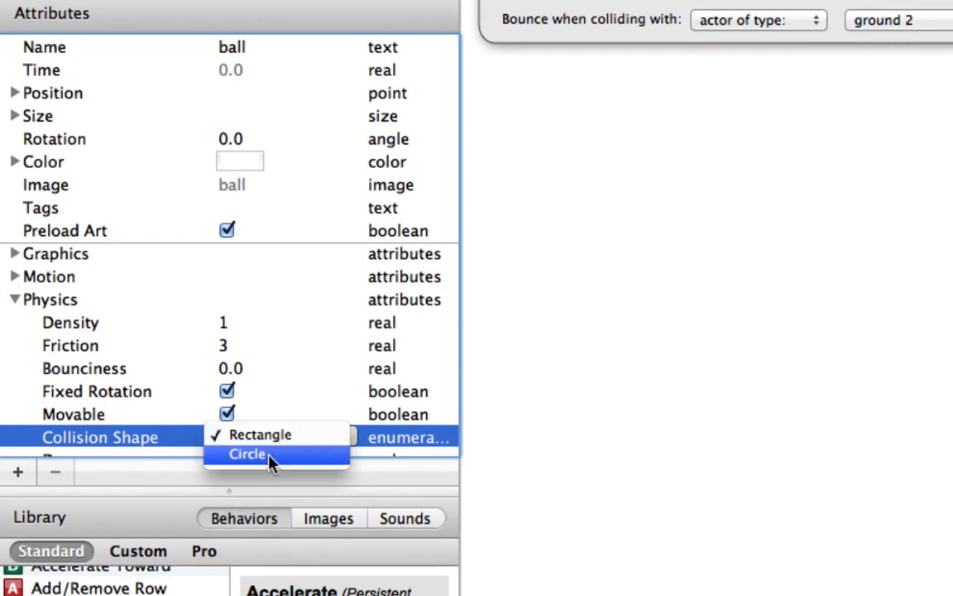
{"action": "left_click", "coordinate": [270, 457]}
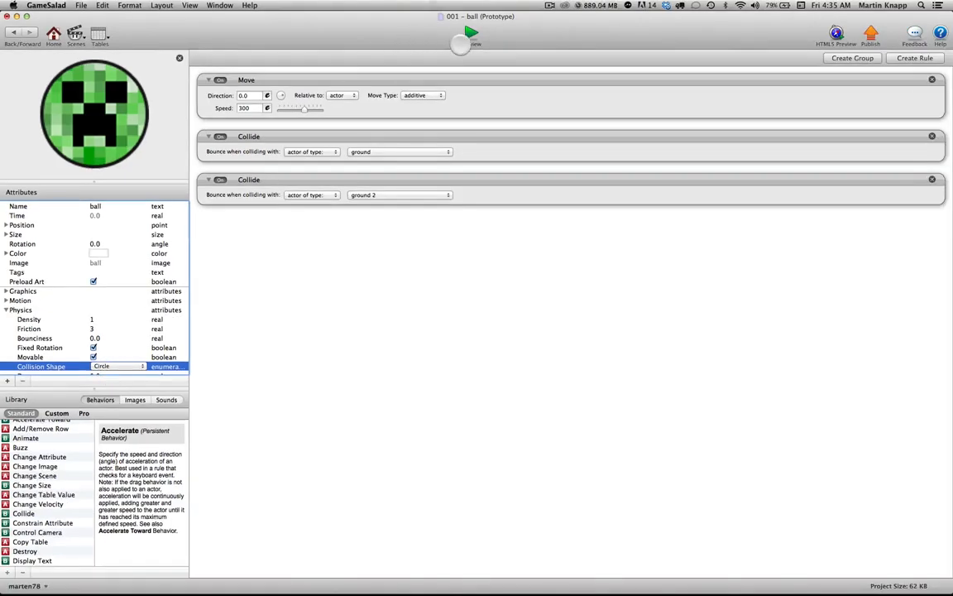
- Preview the ball's circular collision against the block and compare it with the ball image in Photoshop
{"action": "left_click", "coordinate": [470, 32]}
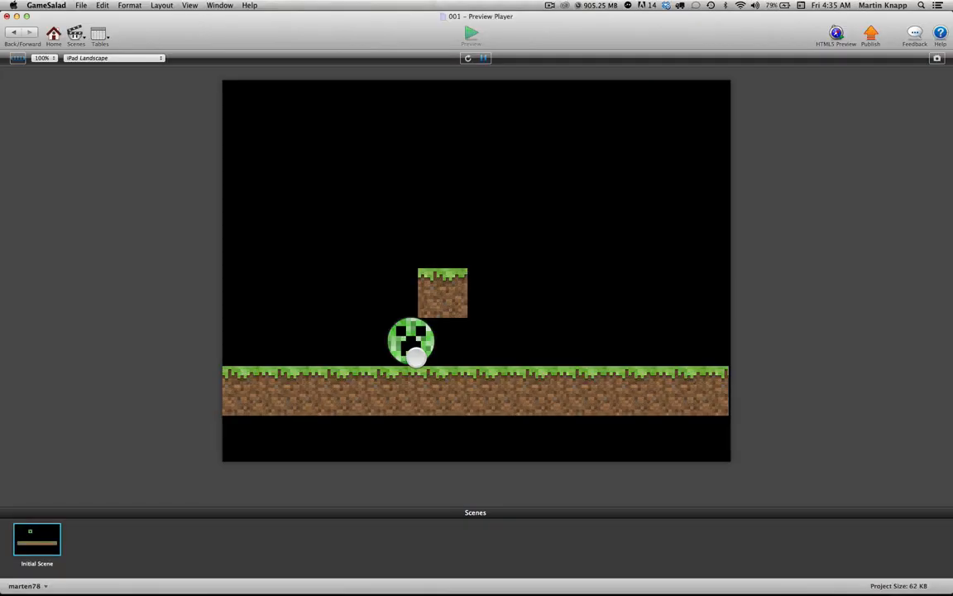
{"action": "key", "text": "super+Tab"}
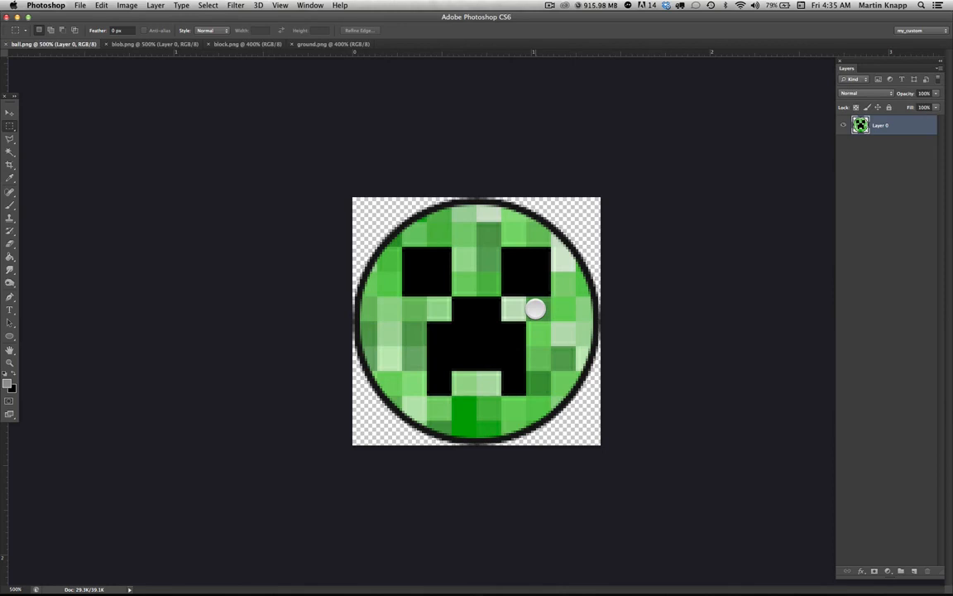
{"action": "key", "text": "super+Tab"}
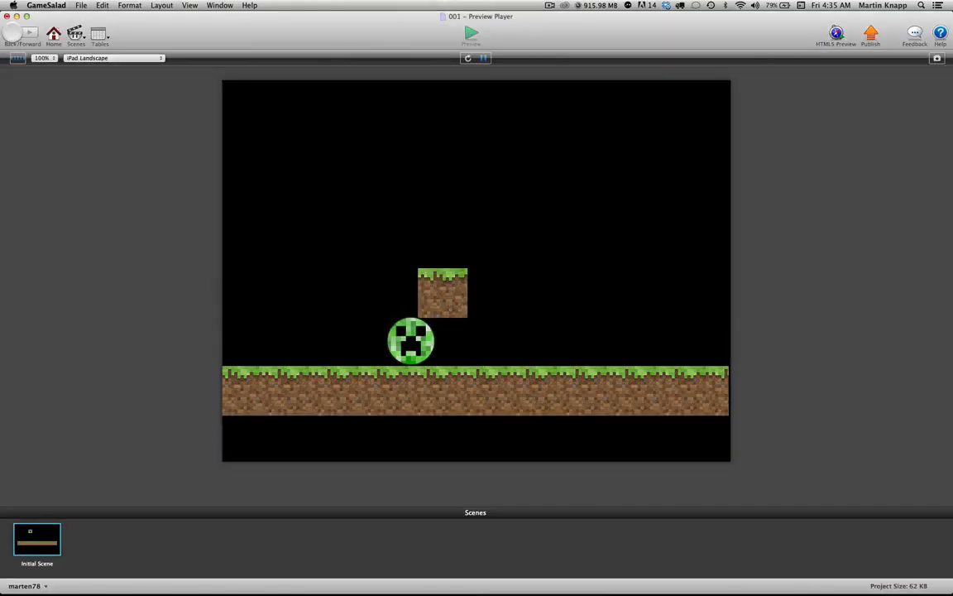
- Return to the scene and delete the ball actor from it
{"action": "left_click", "coordinate": [12, 33]}
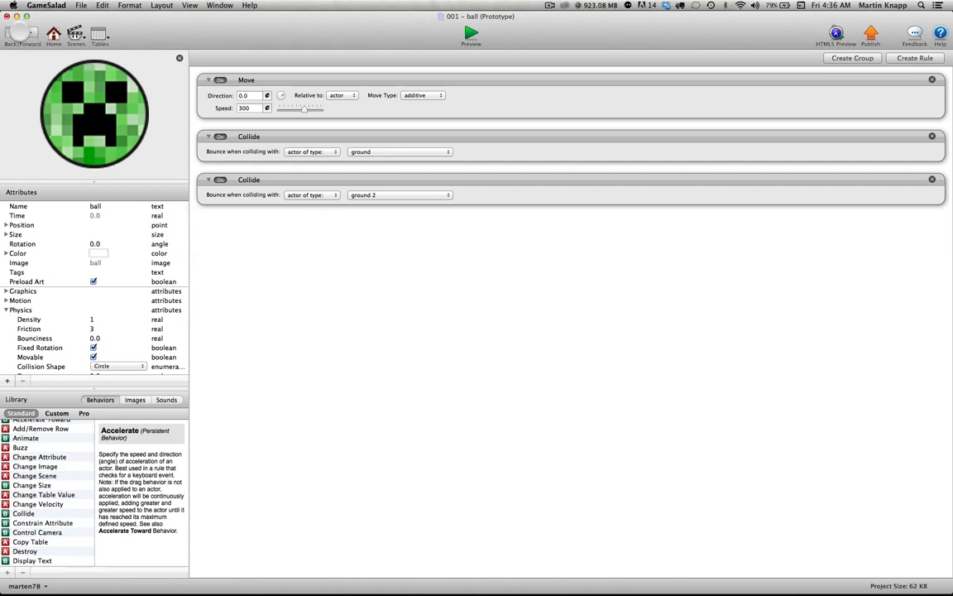
{"action": "left_click", "coordinate": [15, 33]}
{"action": "left_click", "coordinate": [429, 381]}
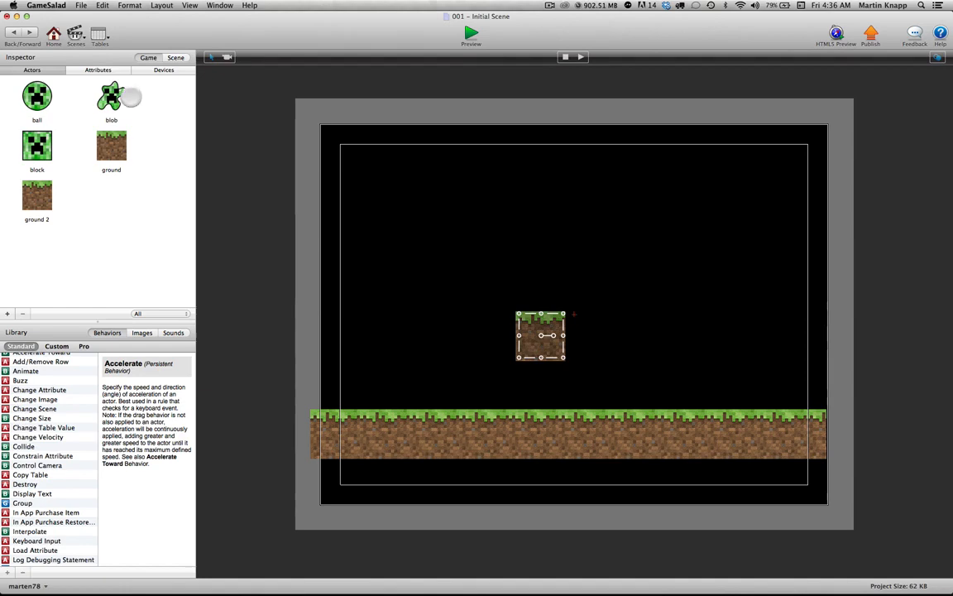
- Set the blob actor's Bounciness to 0 and enable Fixed Rotation in its Physics attributes
{"action": "double_click", "coordinate": [110, 92]}
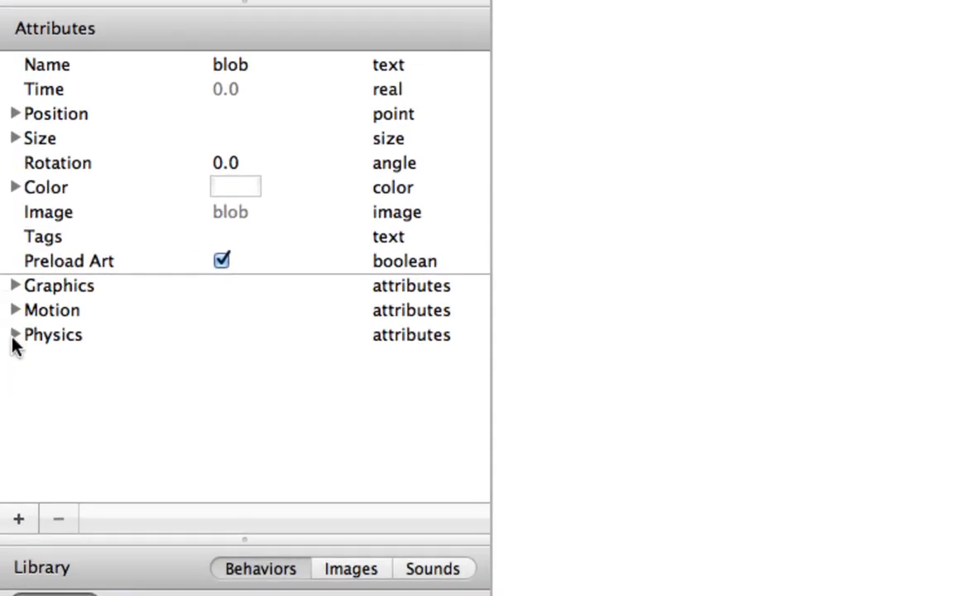
{"action": "left_click", "coordinate": [15, 335]}
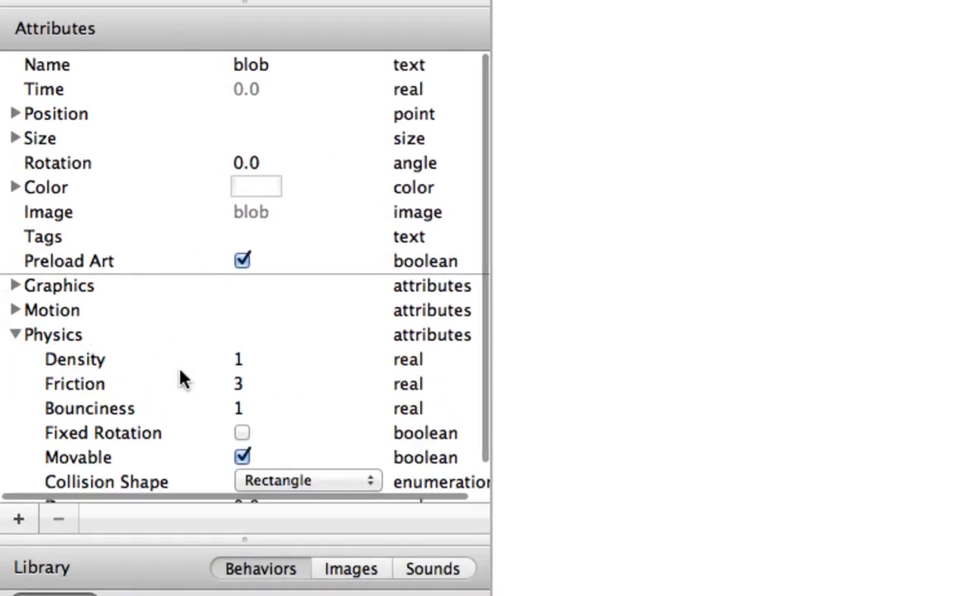
{"action": "double_click", "coordinate": [238, 409]}
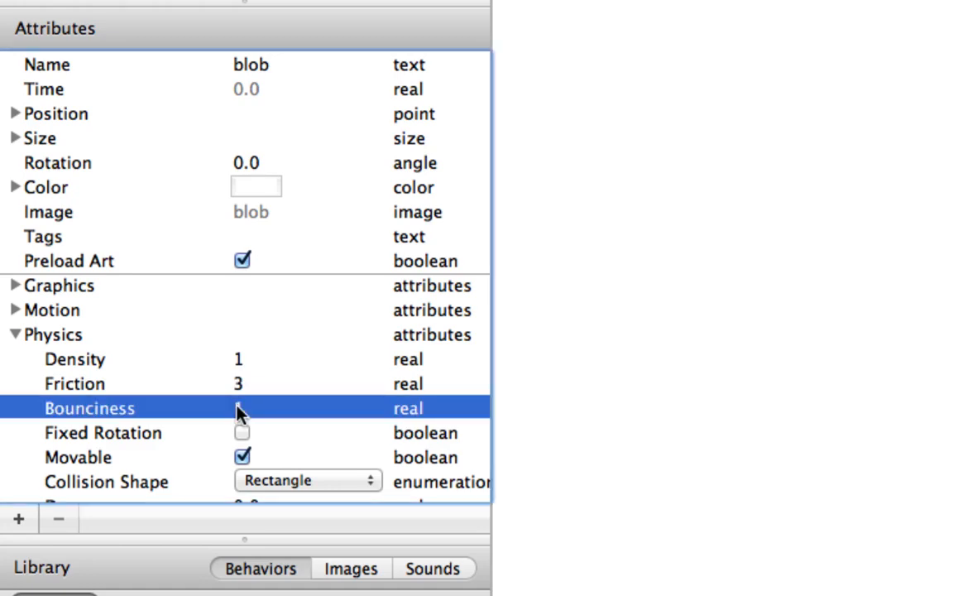
{"action": "type", "text": "0"}
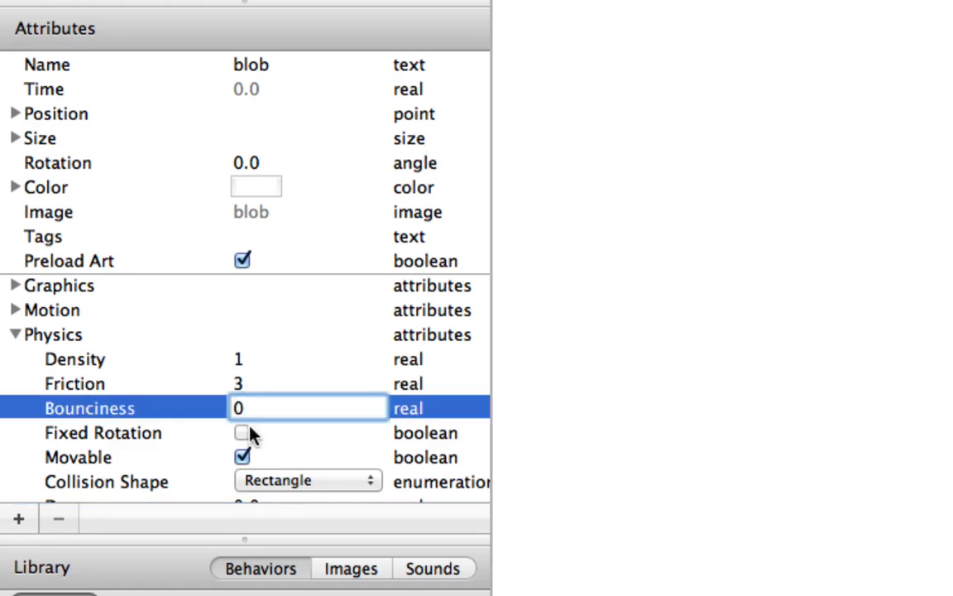
{"action": "left_click", "coordinate": [242, 433]}
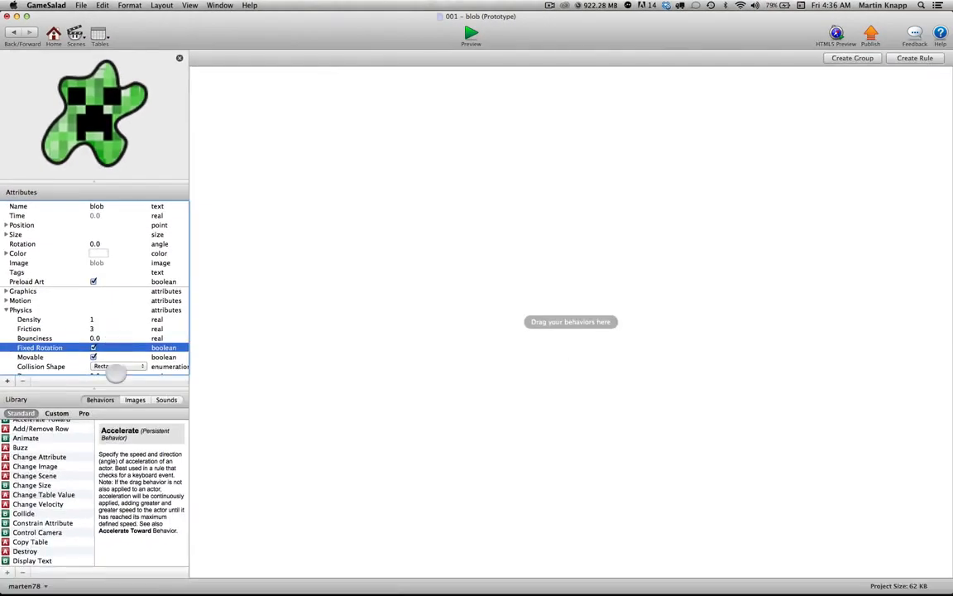
- Add a Move behavior to the blob actor
{"action": "scroll", "coordinate": [43, 449], "scroll_direction": "down", "scroll_amount": 2}
{"action": "scroll", "coordinate": [45, 449], "scroll_direction": "down", "scroll_amount": 6}
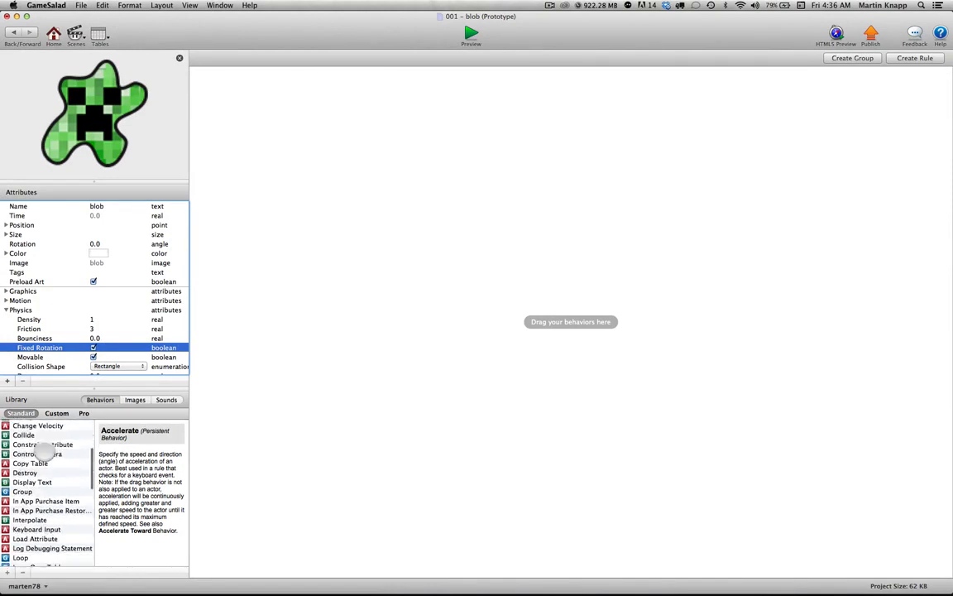
{"action": "scroll", "coordinate": [37, 532], "scroll_direction": "up", "scroll_amount": 7}
{"action": "scroll", "coordinate": [34, 533], "scroll_direction": "down", "scroll_amount": 5}
{"action": "scroll", "coordinate": [33, 529], "scroll_direction": "down", "scroll_amount": 2}
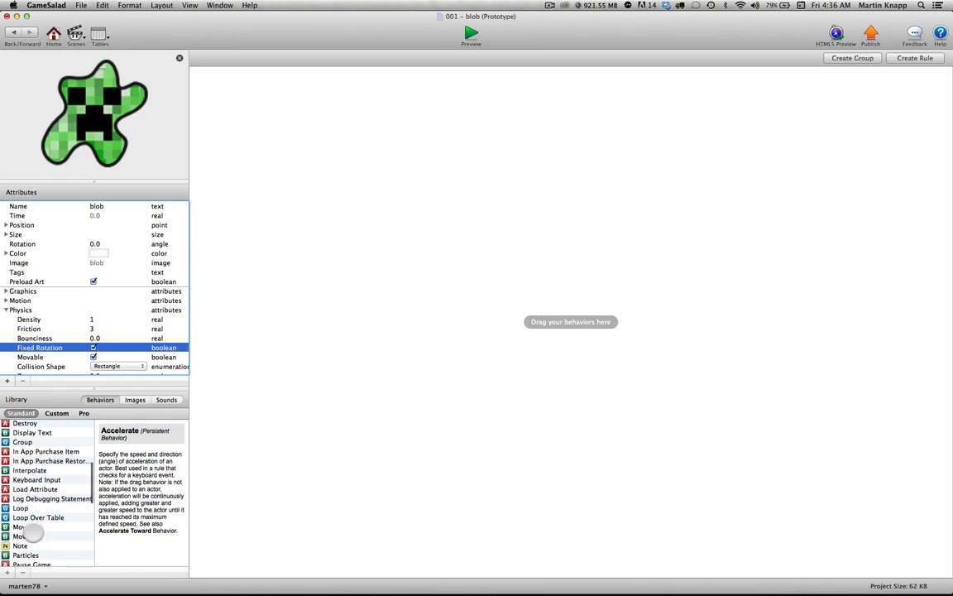
{"action": "left_click_drag", "start_coordinate": [21, 526], "coordinate": [356, 372]}
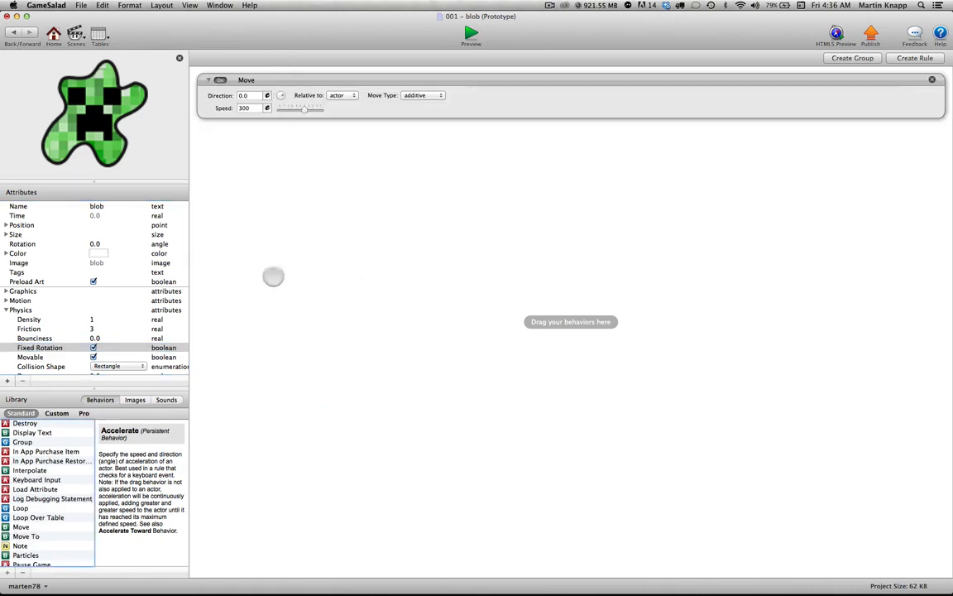
- Add two Collide behaviors to the blob actor, one for actors of type ground and one for ground 2
{"action": "scroll", "coordinate": [68, 450], "scroll_direction": "up", "scroll_amount": 3}
{"action": "scroll", "coordinate": [70, 450], "scroll_direction": "up", "scroll_amount": 3}
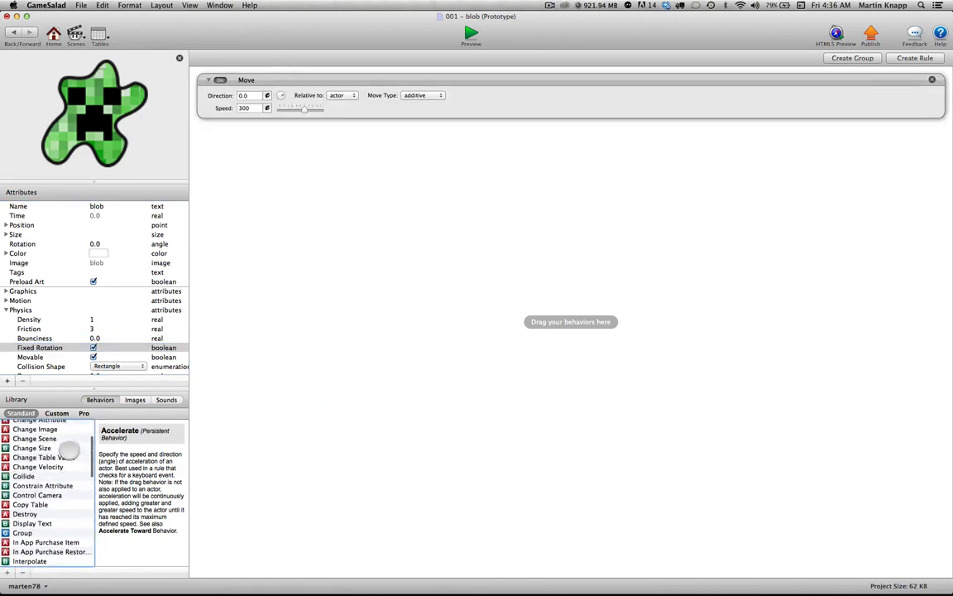
{"action": "left_click_drag", "start_coordinate": [41, 477], "coordinate": [272, 417]}
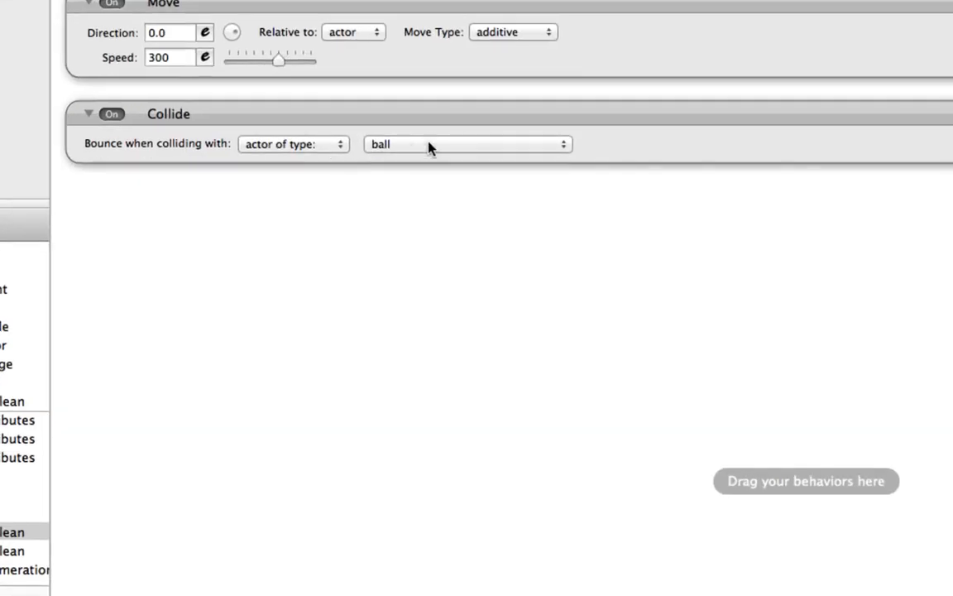
{"action": "left_click", "coordinate": [429, 147]}
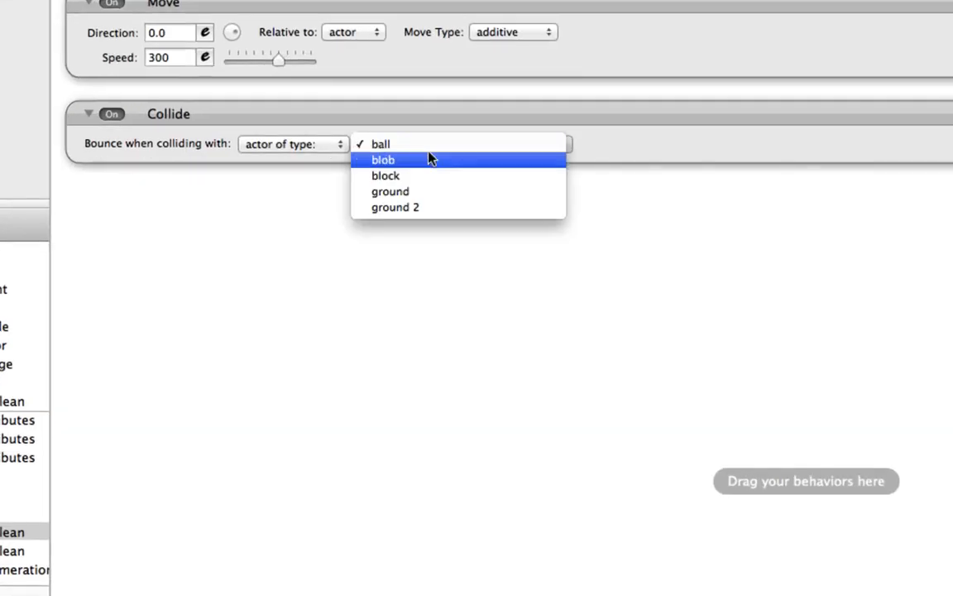
{"action": "left_click", "coordinate": [431, 191]}
{"action": "left_click_drag", "start_coordinate": [432, 123], "coordinate": [436, 256], "text": "alt"}
{"action": "left_click", "coordinate": [396, 230]}
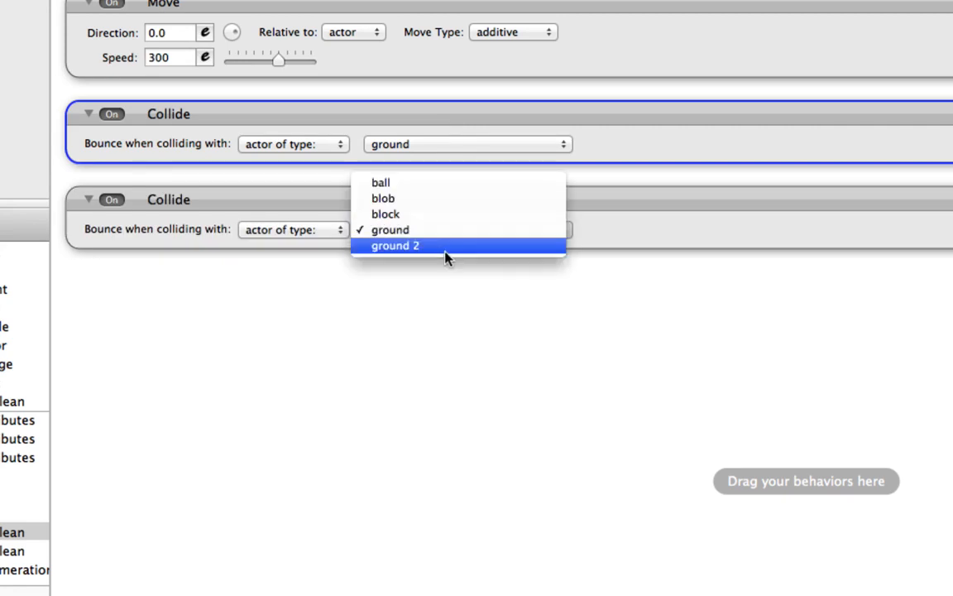
{"action": "left_click", "coordinate": [446, 248]}
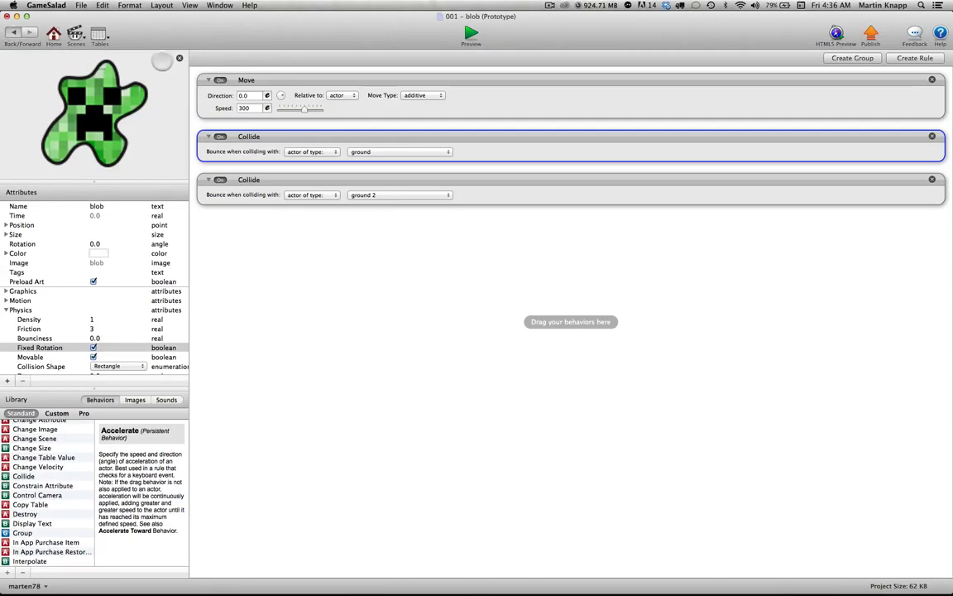
- Place the blob actor just above the ground in the scene and bring the ground 2 block close to its upper corner
{"action": "left_click", "coordinate": [13, 31]}
{"action": "left_click_drag", "start_coordinate": [108, 91], "coordinate": [407, 379]}
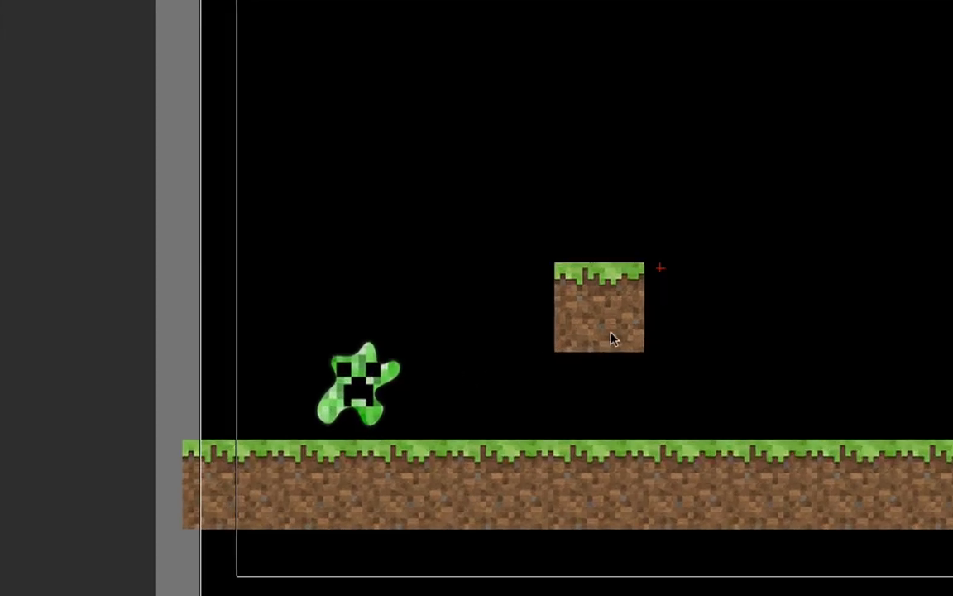
{"action": "left_click_drag", "start_coordinate": [612, 339], "coordinate": [439, 330]}
{"action": "left_click", "coordinate": [382, 387]}
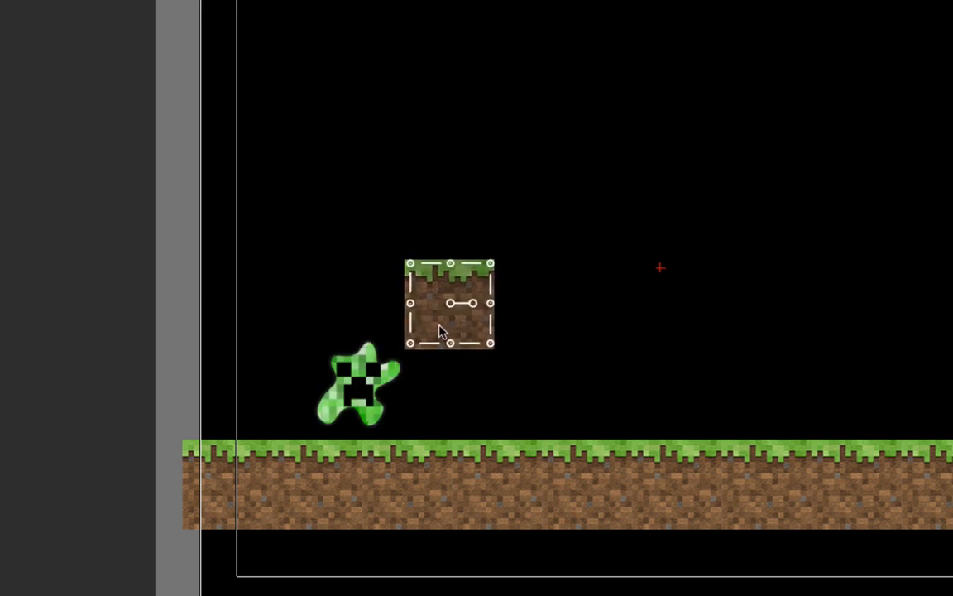
{"action": "left_click", "coordinate": [385, 378]}
{"action": "left_click", "coordinate": [436, 334]}
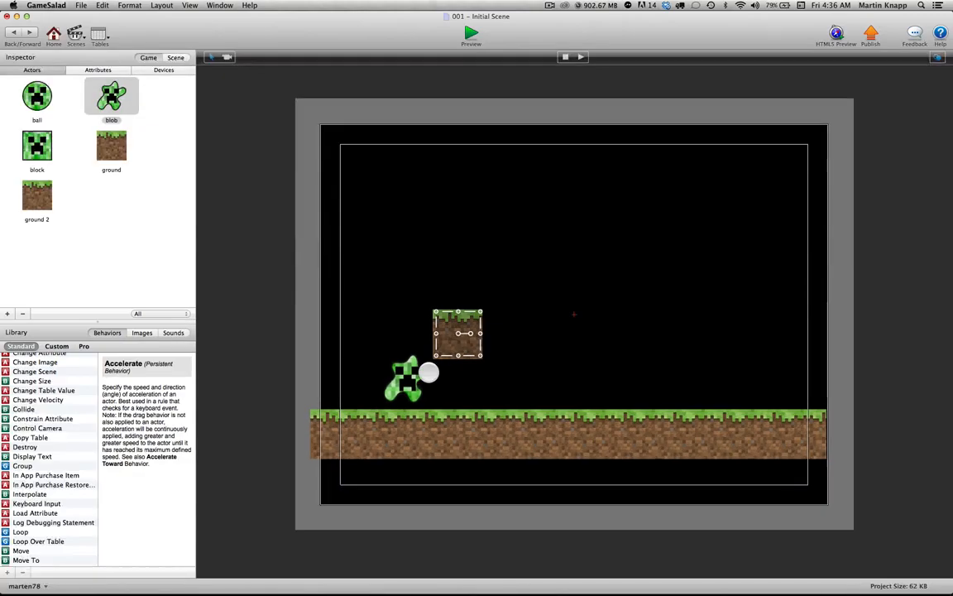
- Nudge the ground 2 block horizontally away from the blob to just before the scene's centre
{"action": "key", "text": "Right"}
{"action": "key", "text": "Right"}
{"action": "key", "text": "Right"}
{"action": "key", "text": "Right"}
{"action": "key", "text": "Right"}
{"action": "key", "text": "Right"}
{"action": "key", "text": "Right"}
{"action": "key", "text": "Right"}
{"action": "key", "text": "Right"}
{"action": "key", "text": "Right"}
{"action": "key", "text": "Right"}
{"action": "key", "text": "Right"}
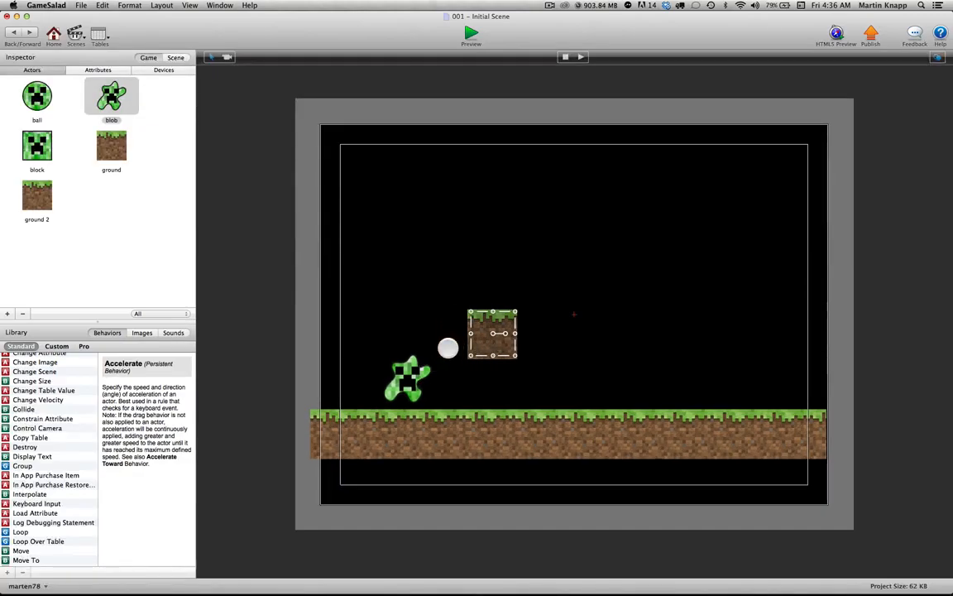
{"action": "key", "text": "Right"}
{"action": "key", "text": "Right"}
{"action": "key", "text": "Right"}
{"action": "key", "text": "Right"}
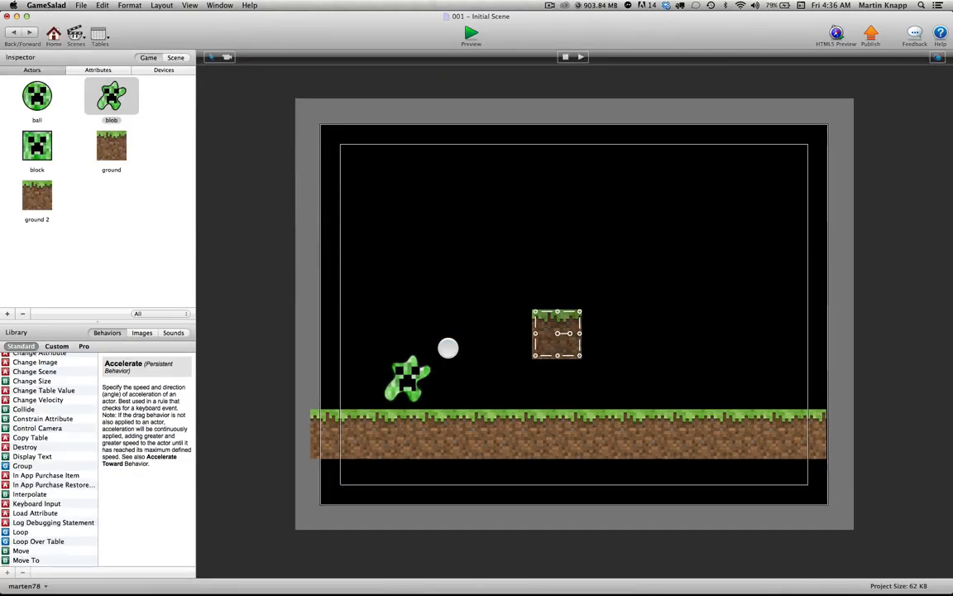
- Preview the blob's rectangular collision against the block, then return to the scene and select the blob for comparison
{"action": "left_click", "coordinate": [472, 33]}
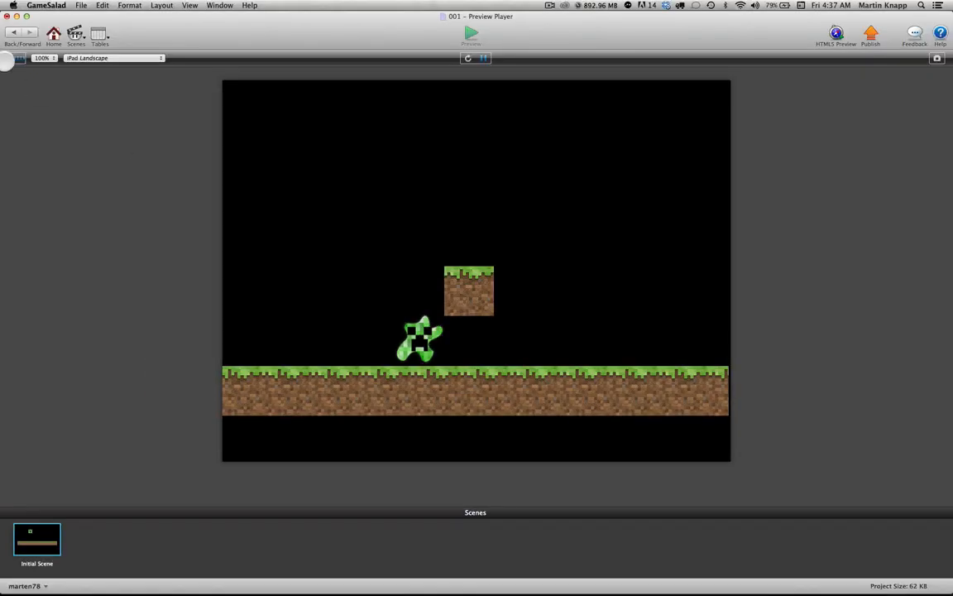
{"action": "left_click", "coordinate": [11, 31]}
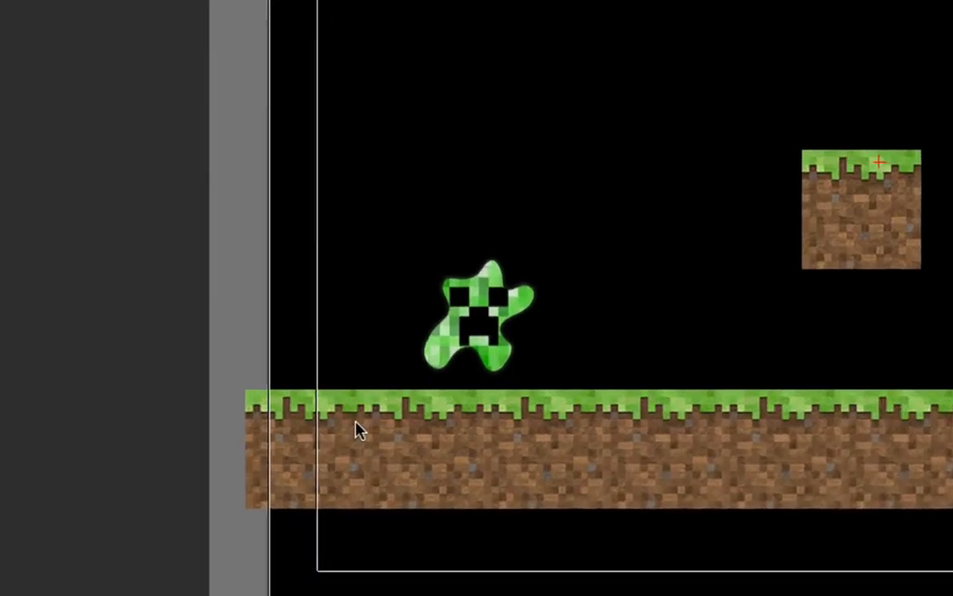
{"action": "left_click", "coordinate": [405, 383]}
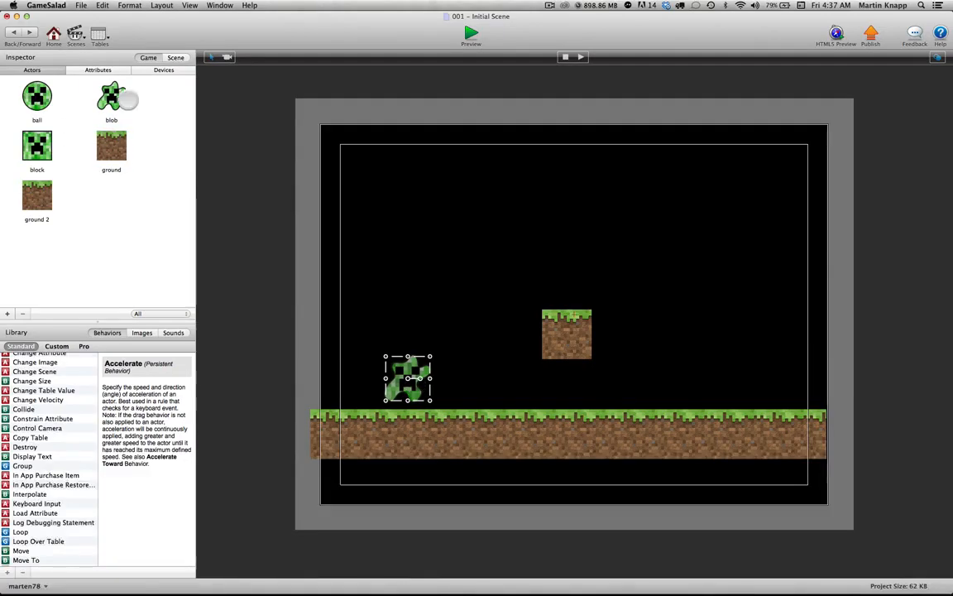
- Change the blob actor's Collision Shape to Circle
{"action": "double_click", "coordinate": [111, 98]}
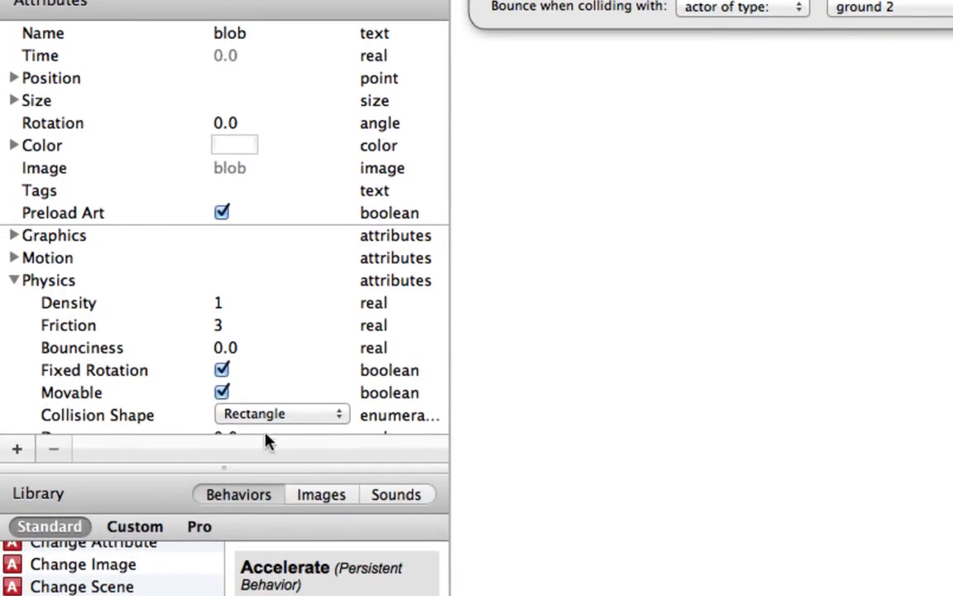
{"action": "left_click", "coordinate": [313, 415]}
{"action": "left_click", "coordinate": [313, 432]}
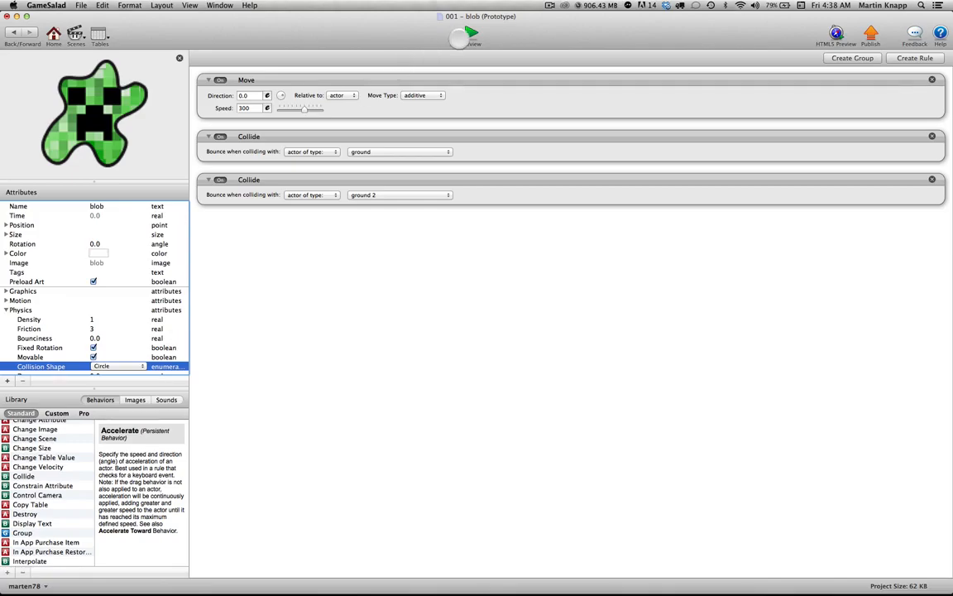
- Preview the blob moving with its circular collision shape and return to the scene
{"action": "left_click", "coordinate": [466, 35]}
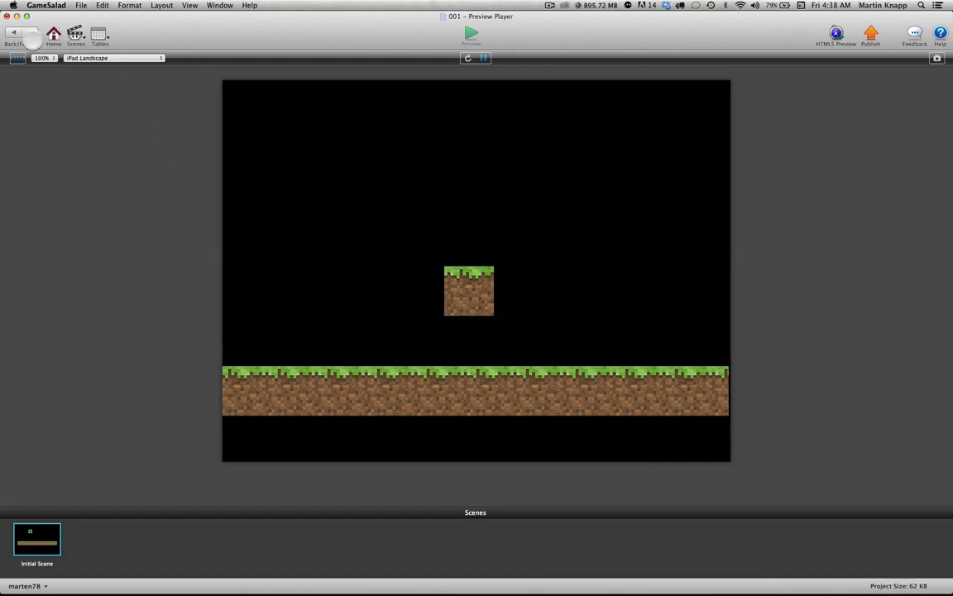
{"action": "left_click", "coordinate": [12, 32]}
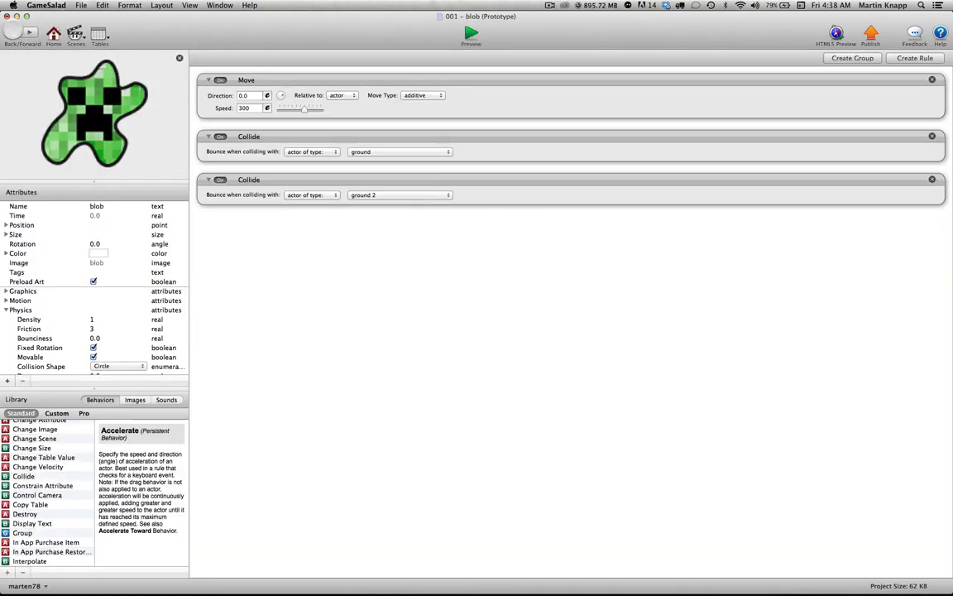
{"action": "left_click", "coordinate": [12, 32]}
- Nudge the ground 2 block slightly down toward the ground and preview the blob's collision with it
{"action": "left_click", "coordinate": [576, 330]}
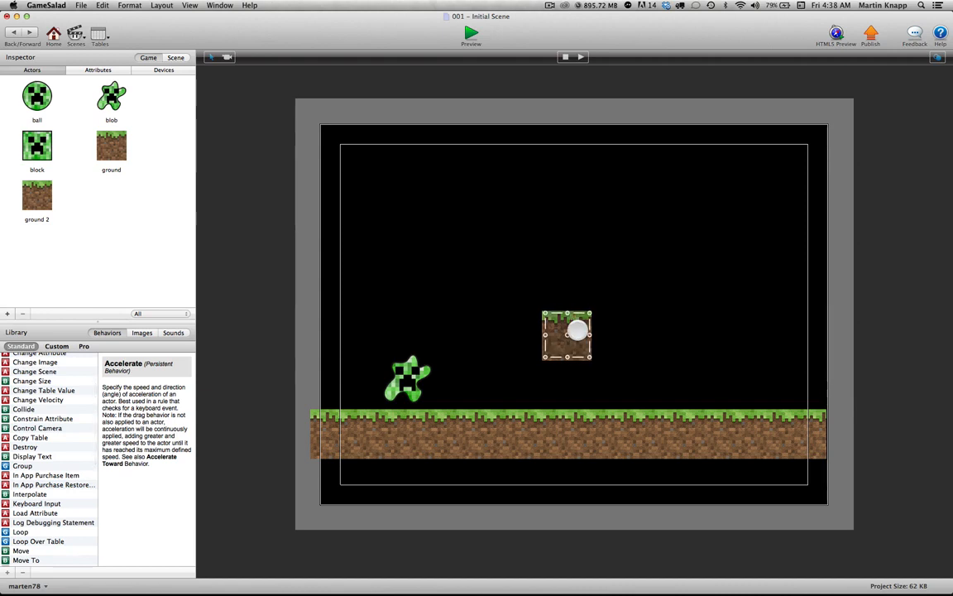
{"action": "key", "text": "Down"}
{"action": "key", "text": "Down"}
{"action": "key", "text": "Down"}
{"action": "key", "text": "Down"}
{"action": "key", "text": "Down"}
{"action": "key", "text": "Down"}
{"action": "key", "text": "Down"}
{"action": "key", "text": "Down"}
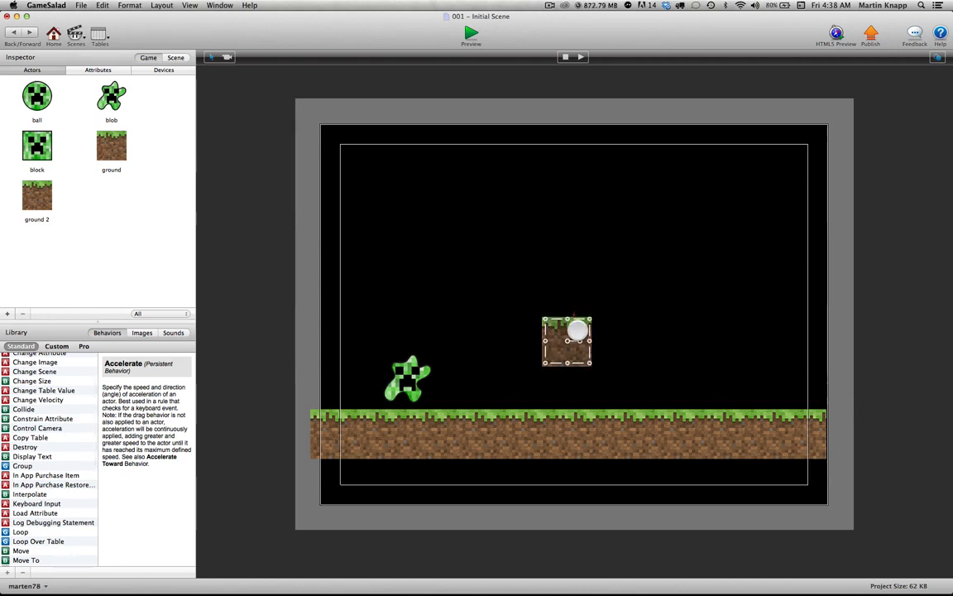
{"action": "left_click", "coordinate": [468, 33]}
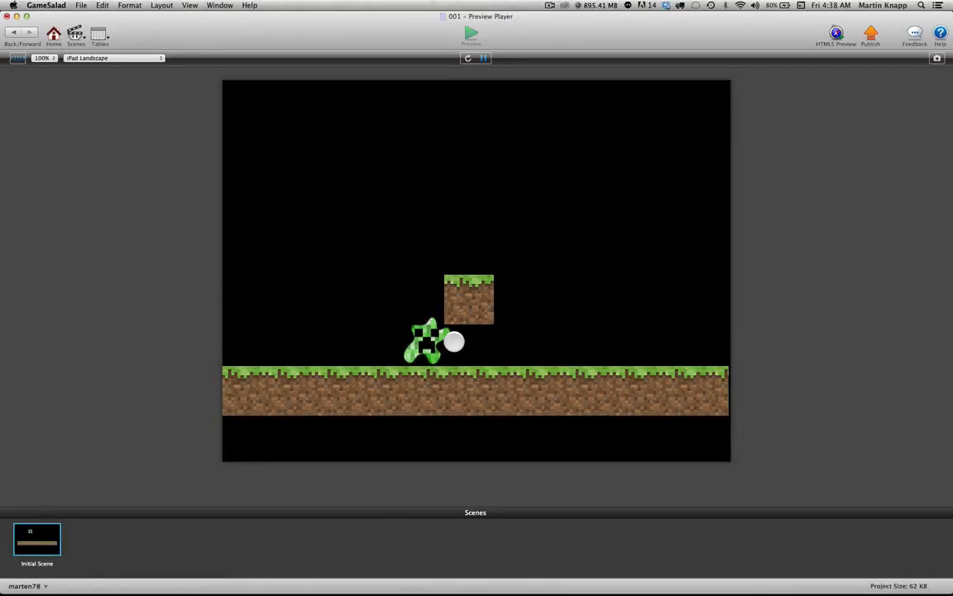
- Switch to Photoshop and extend the ball.png canvas evenly around the ball to 154 × 154 px with the Crop tool
{"action": "key", "text": "super+Tab"}
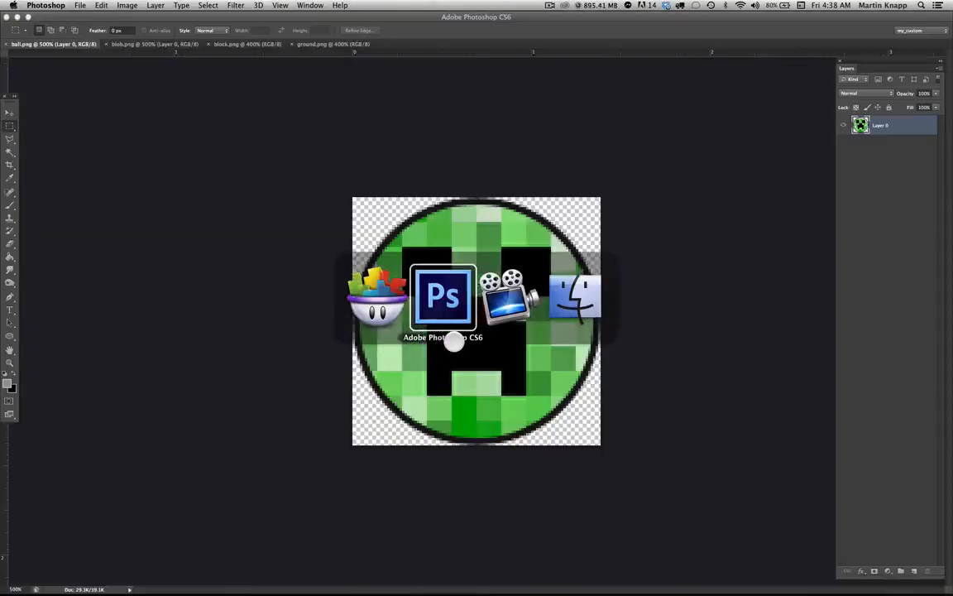
{"action": "key", "text": "c"}
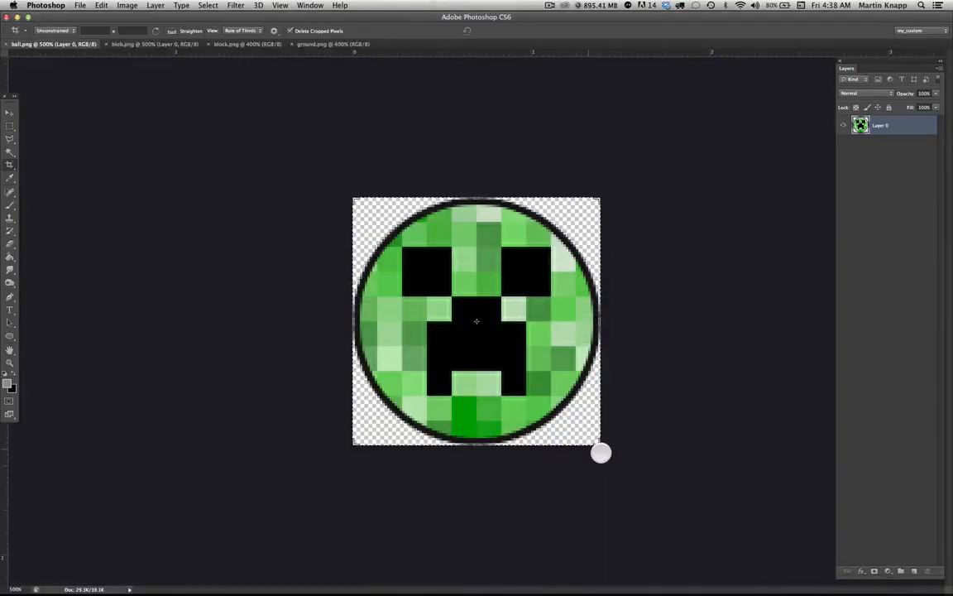
{"action": "left_click_drag", "start_coordinate": [602, 446], "coordinate": [655, 523], "text": "alt+shift"}
{"action": "key", "text": "Return"}
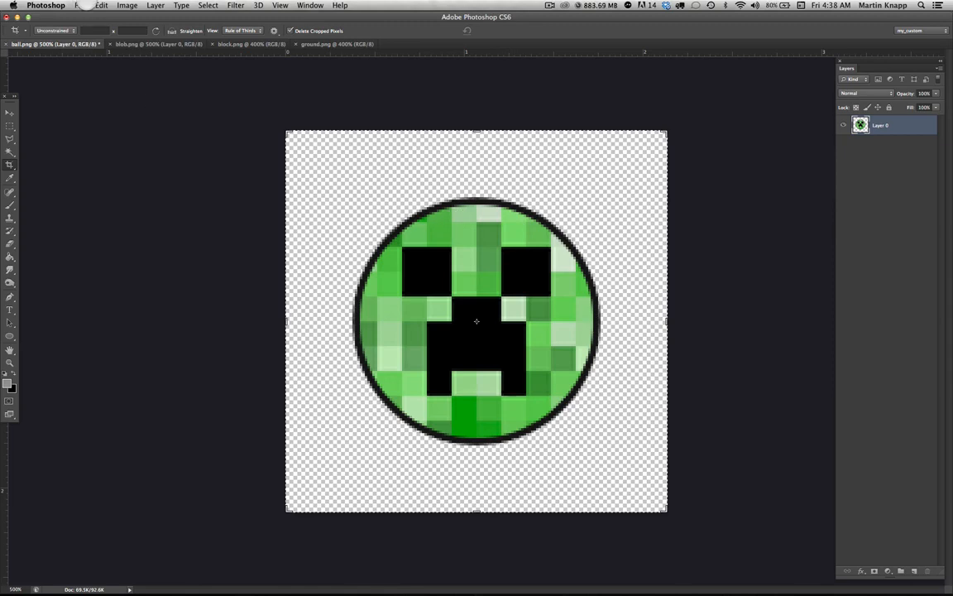
- Export the enlarged ball image for web as a PNG-24 named ball2.png on the Desktop, and return to the GameSalad scene
{"action": "left_click", "coordinate": [80, 5]}
{"action": "left_click", "coordinate": [121, 141]}
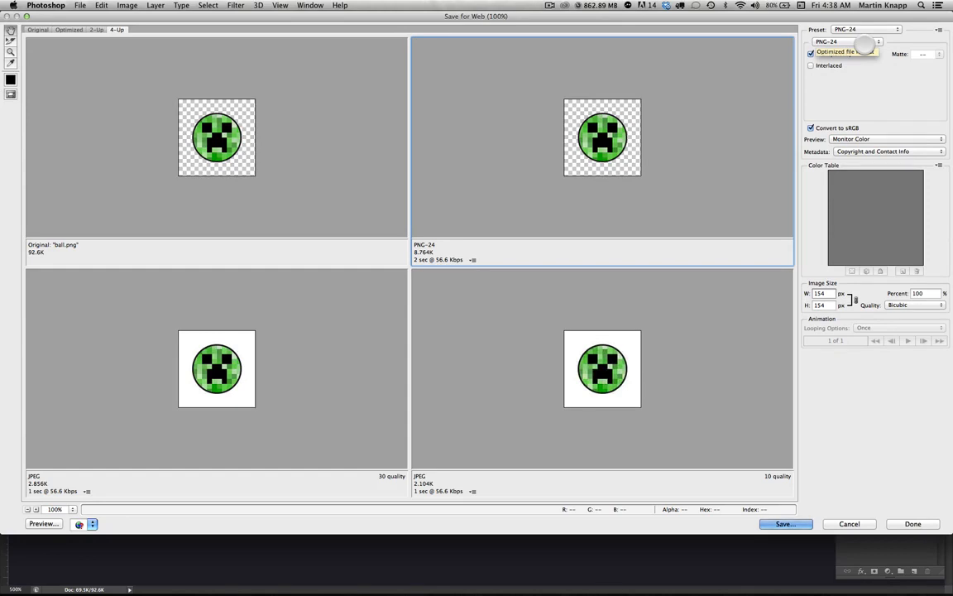
{"action": "key", "text": "Return"}
{"action": "left_click", "coordinate": [66, 158]}
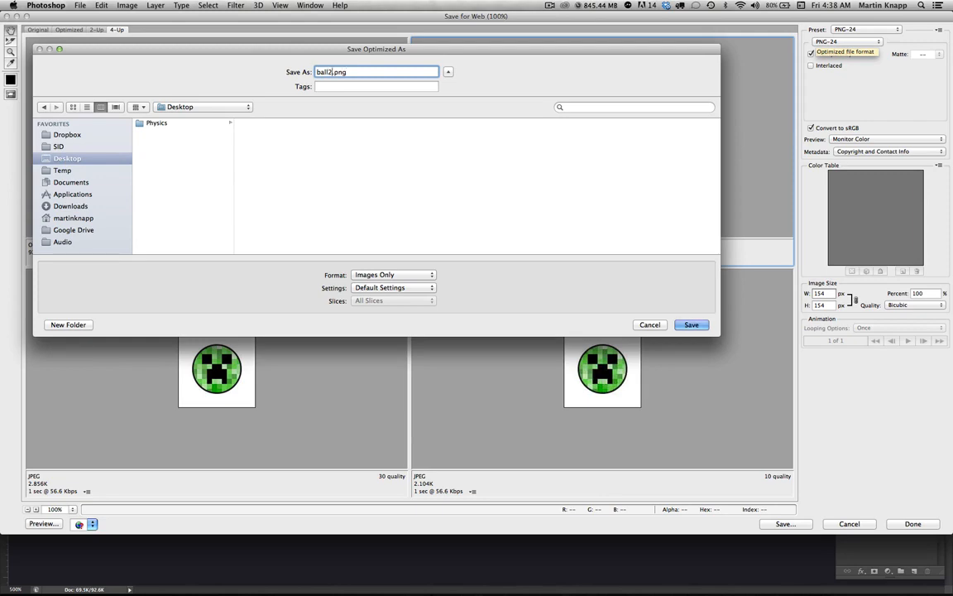
{"action": "key", "text": "Return"}
{"action": "key", "text": "super+Tab"}
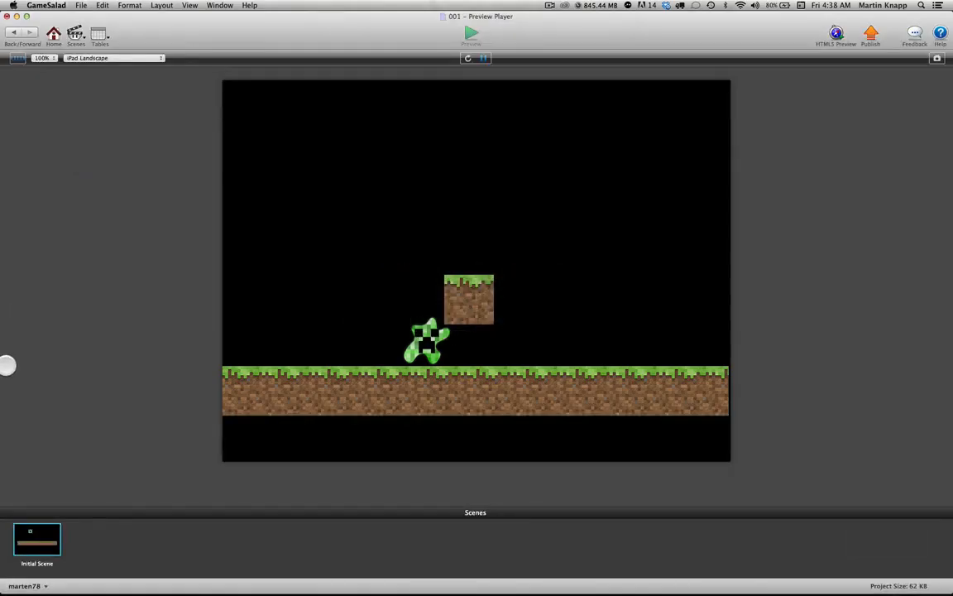
{"action": "left_click", "coordinate": [13, 32]}
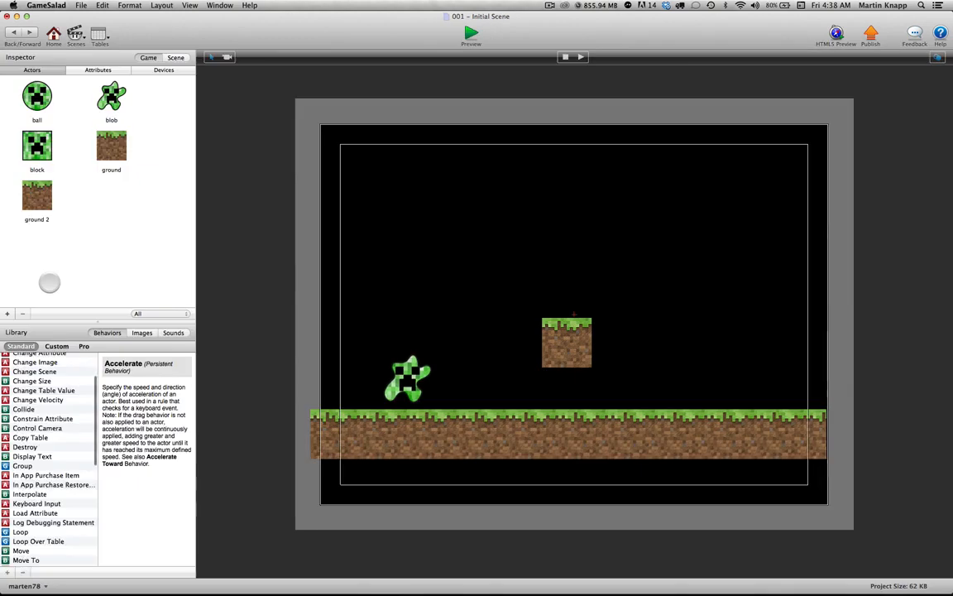
- Import ball2.png from the Desktop into the project images and create a ball2 actor from it
{"action": "left_click", "coordinate": [142, 333]}
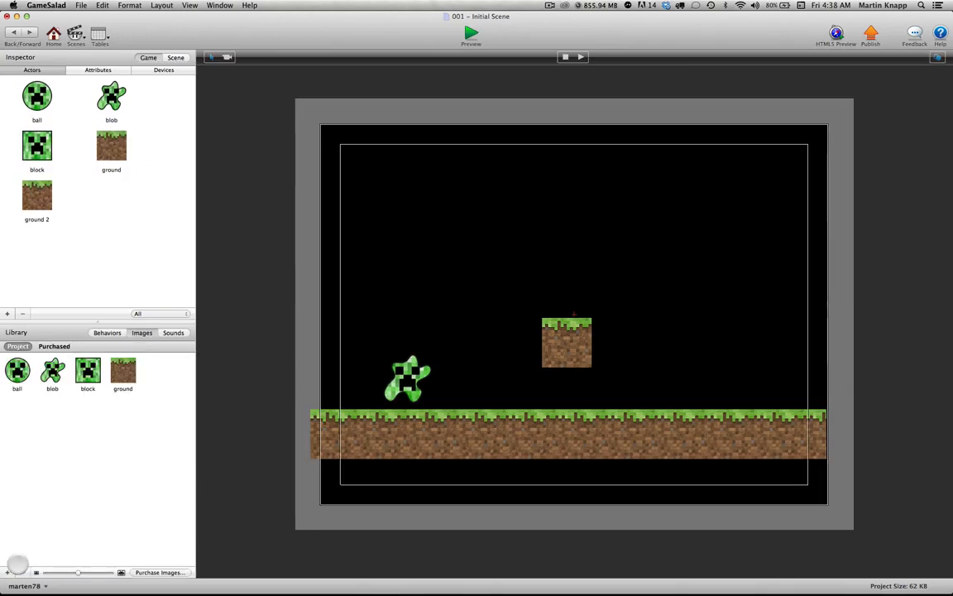
{"action": "left_click", "coordinate": [8, 571]}
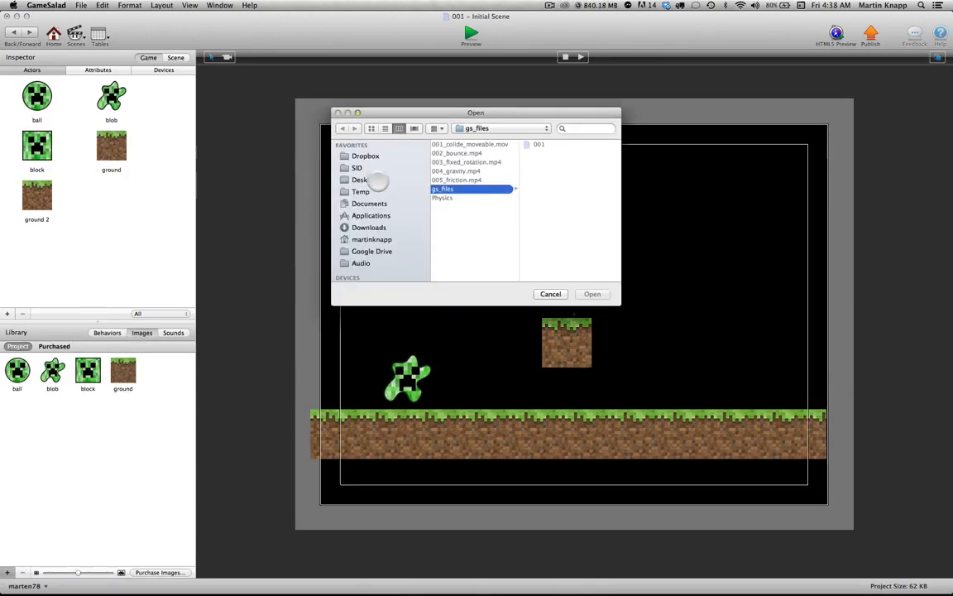
{"action": "left_click", "coordinate": [379, 179]}
{"action": "left_click", "coordinate": [463, 145]}
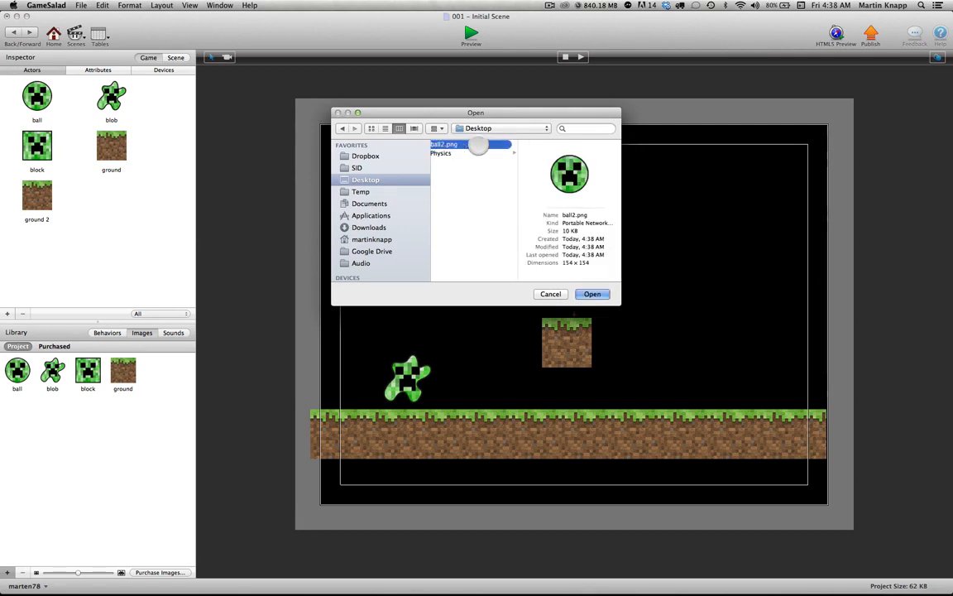
{"action": "double_click", "coordinate": [463, 144]}
{"action": "left_click_drag", "start_coordinate": [34, 416], "coordinate": [96, 274]}
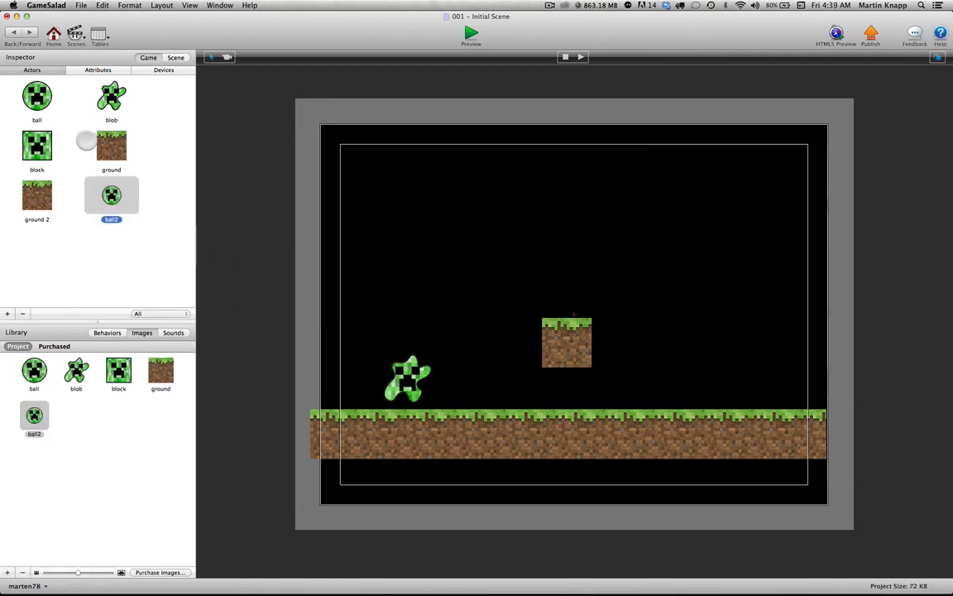
- Copy the Move and both Collide behaviors from the ball actor into the ball2 actor, and return to the scene
{"action": "double_click", "coordinate": [37, 96]}
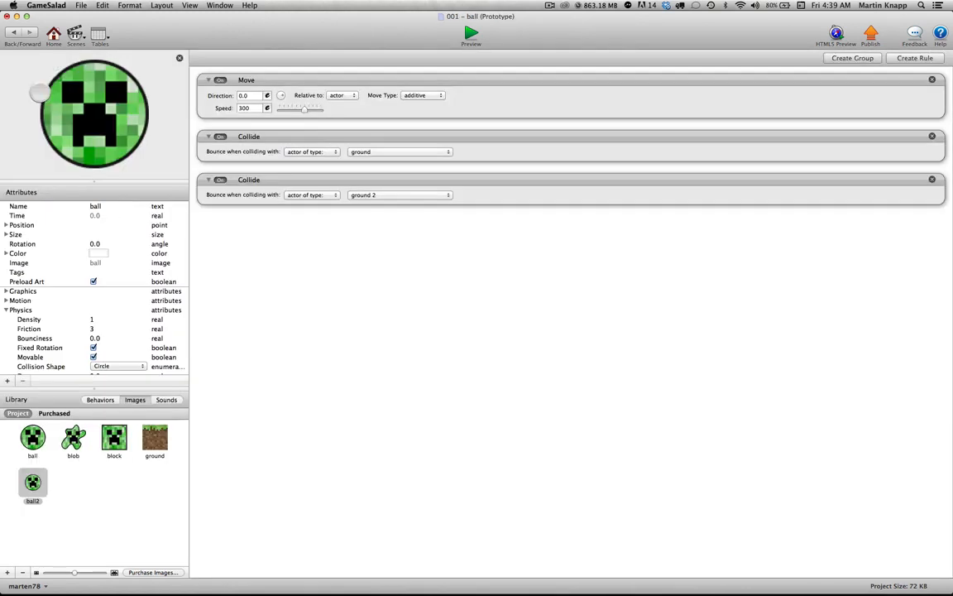
{"action": "left_click", "coordinate": [328, 83]}
{"action": "left_click", "coordinate": [324, 154], "text": "shift"}
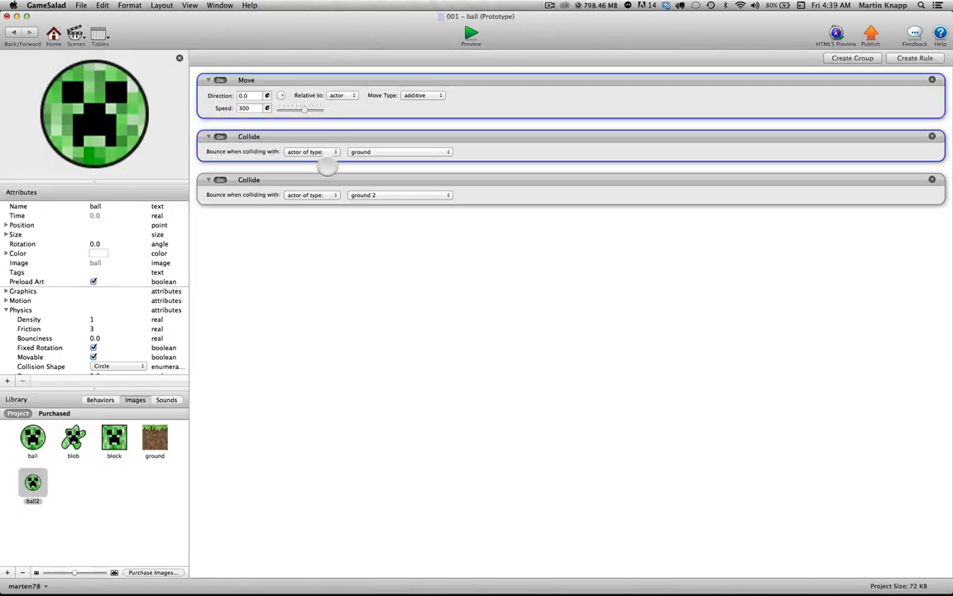
{"action": "left_click", "coordinate": [328, 176], "text": "shift"}
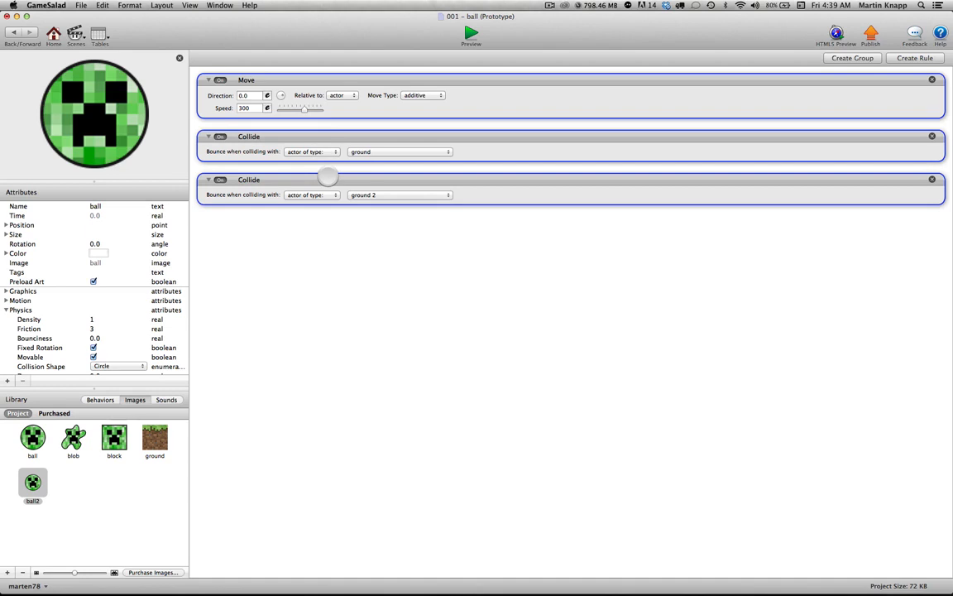
{"action": "left_click", "coordinate": [13, 32]}
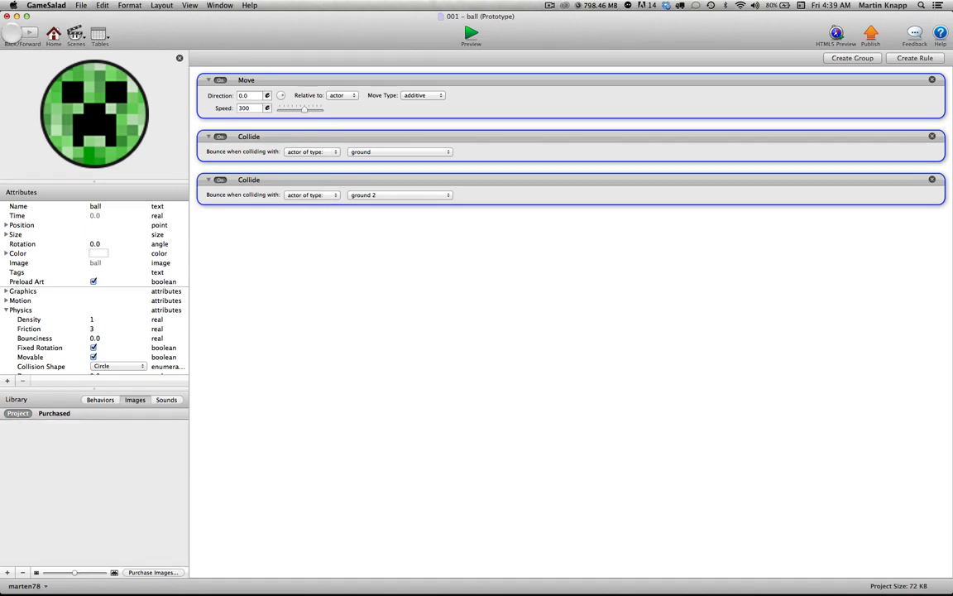
{"action": "double_click", "coordinate": [111, 196]}
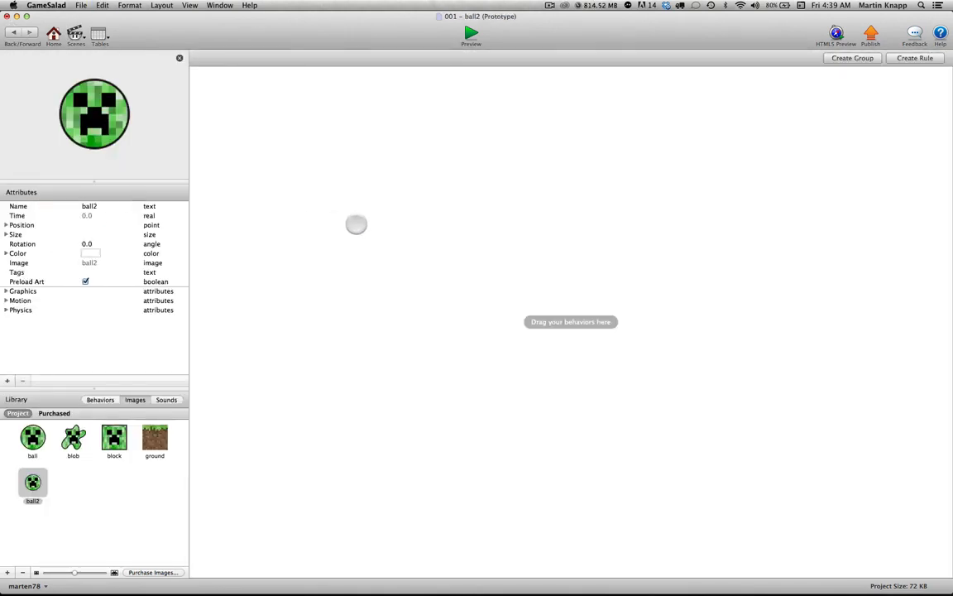
{"action": "key", "text": "super+v"}
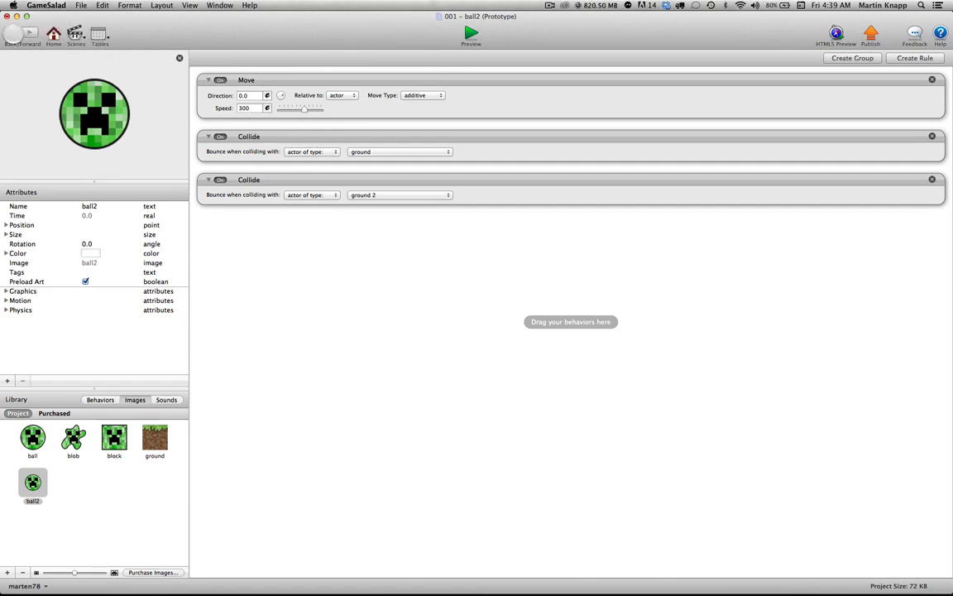
{"action": "left_click", "coordinate": [14, 33]}
- Delete the blob from the scene and place ball2 in its spot, just above the ground
{"action": "left_click", "coordinate": [411, 387]}
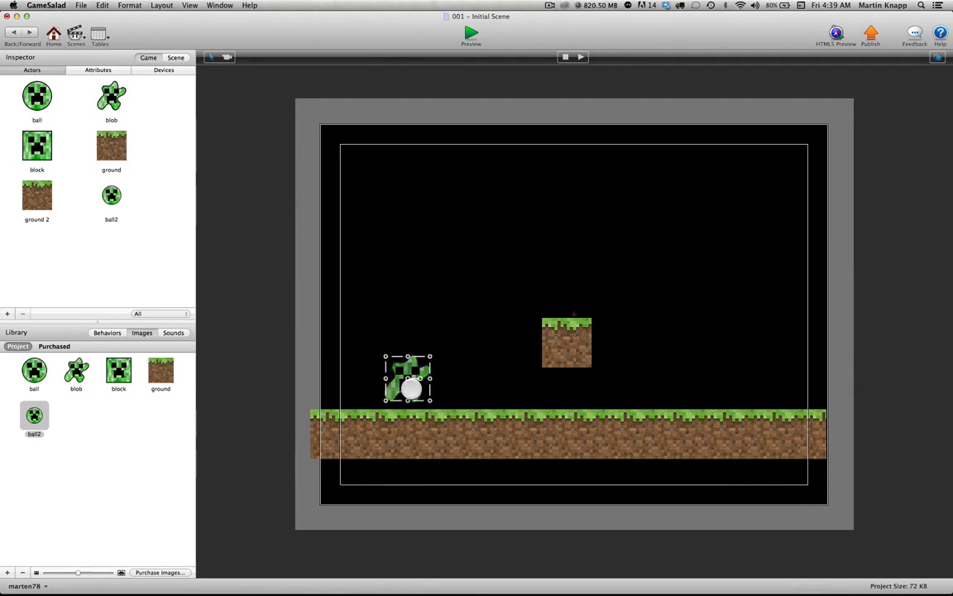
{"action": "key", "text": "Delete"}
{"action": "left_click_drag", "start_coordinate": [111, 197], "coordinate": [397, 401]}
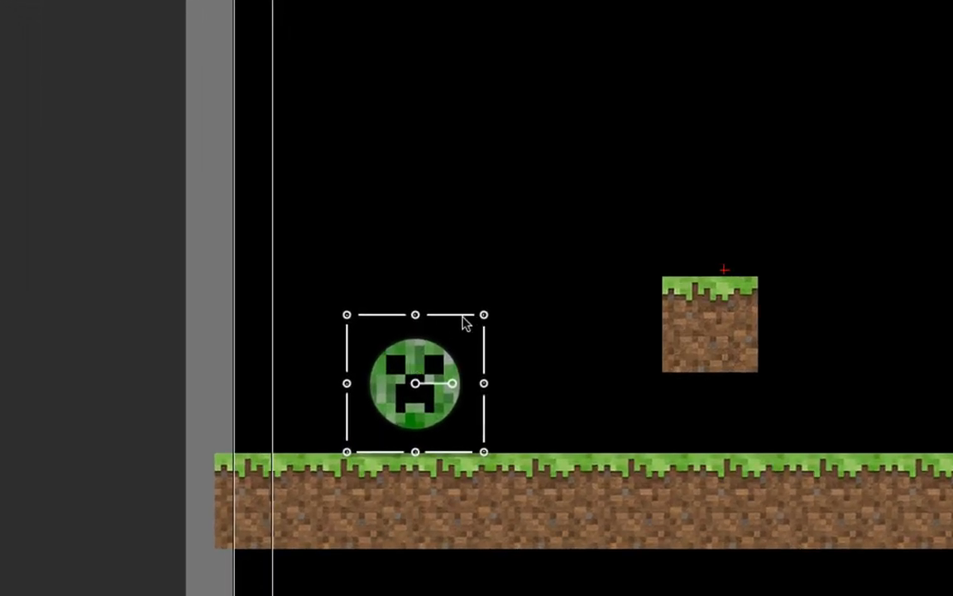
{"action": "left_click_drag", "start_coordinate": [429, 416], "coordinate": [423, 405]}
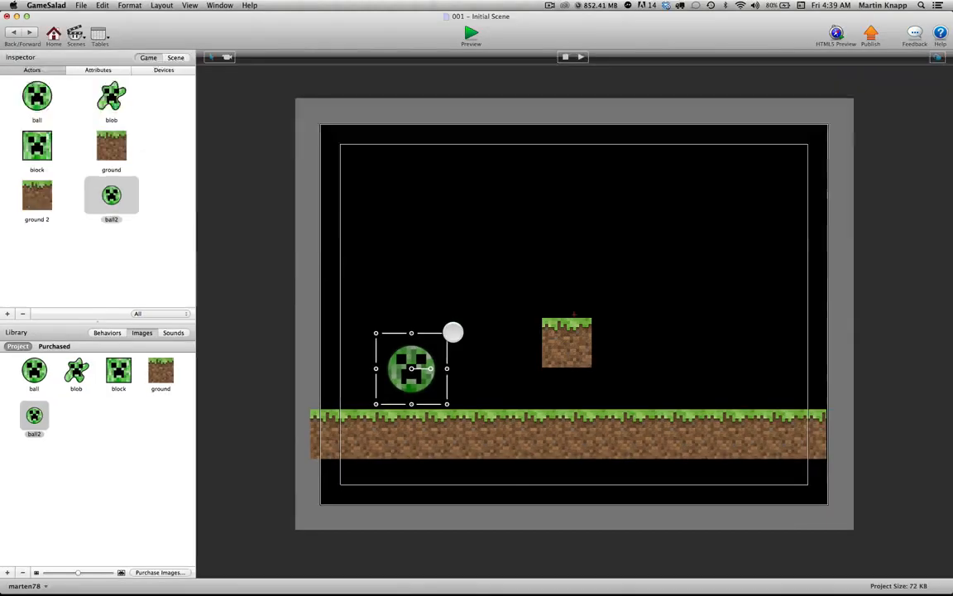
- Preview ball2's collision with the ground 2 block twice, returning to the scene after each run
{"action": "left_click", "coordinate": [470, 33]}
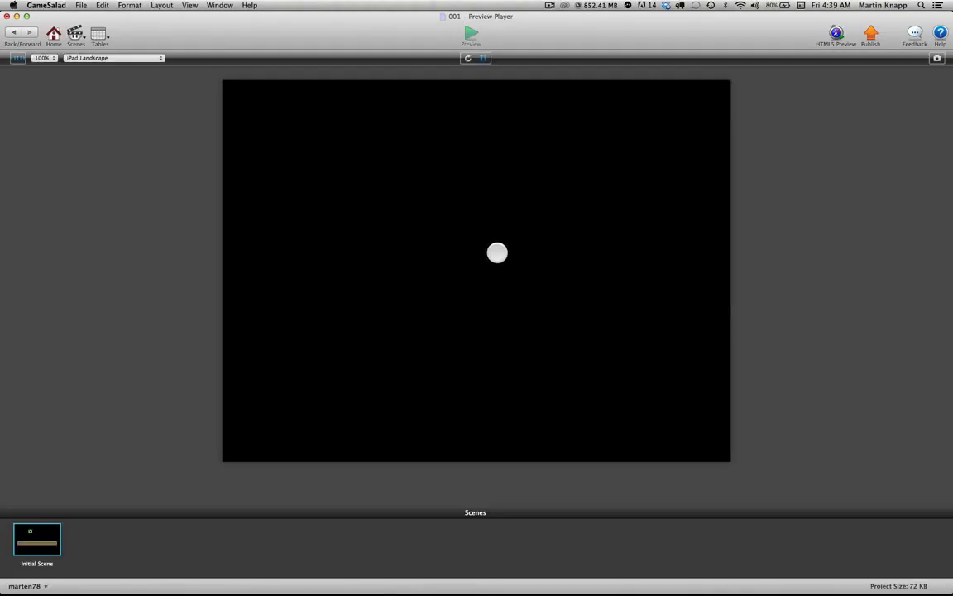
{"action": "left_click", "coordinate": [14, 33]}
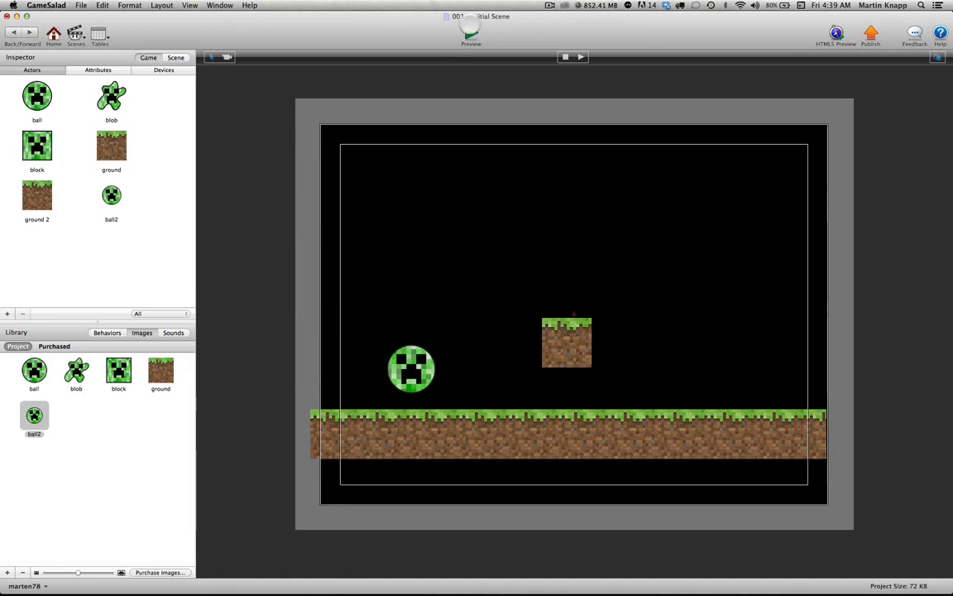
{"action": "left_click", "coordinate": [471, 34]}
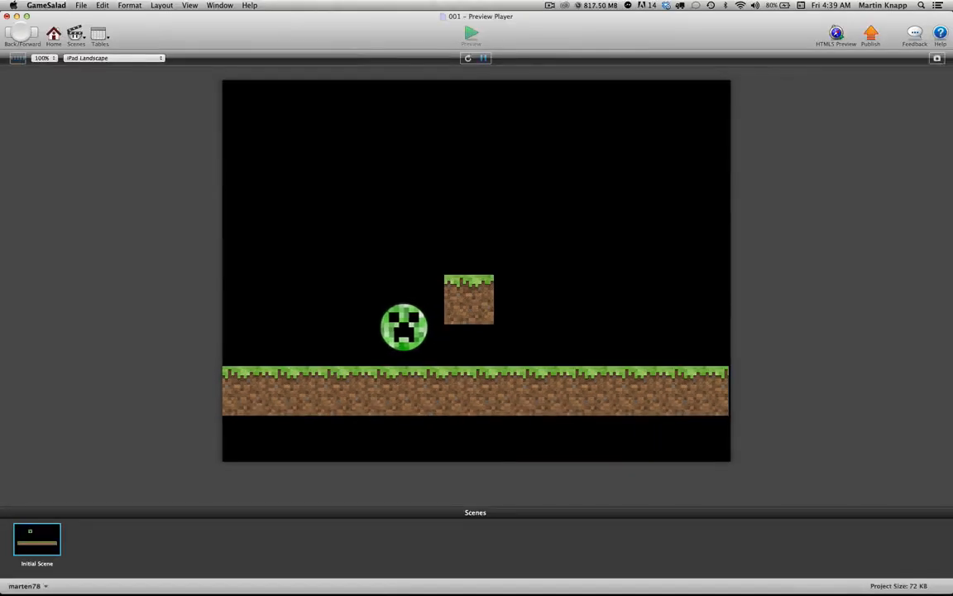
{"action": "left_click", "coordinate": [17, 33]}
- Set ball2's physics to a Circle collision shape, bounciness 0 and fixed rotation
{"action": "double_click", "coordinate": [108, 197]}
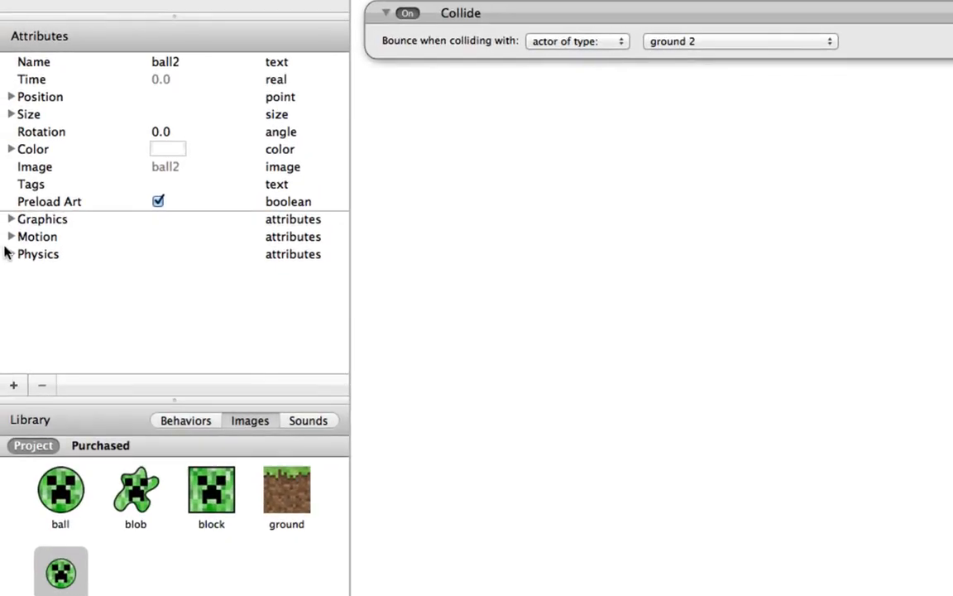
{"action": "left_click", "coordinate": [9, 254]}
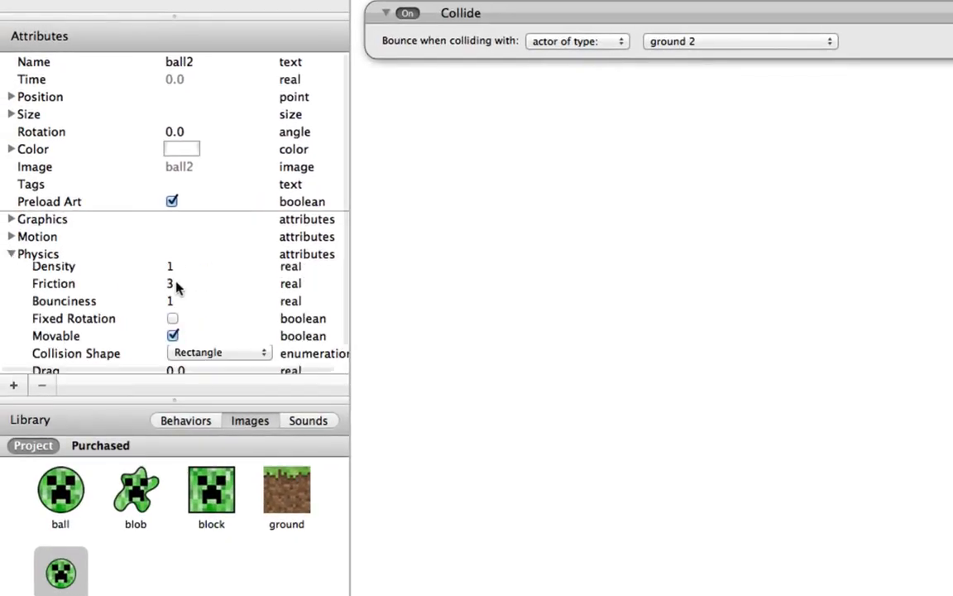
{"action": "left_click", "coordinate": [216, 359]}
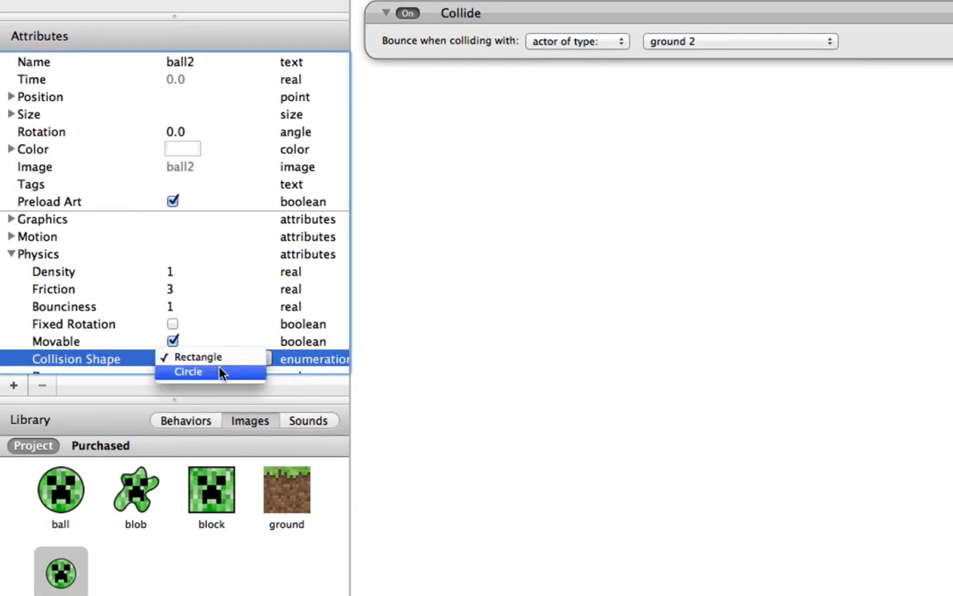
{"action": "left_click", "coordinate": [220, 372]}
{"action": "double_click", "coordinate": [170, 306]}
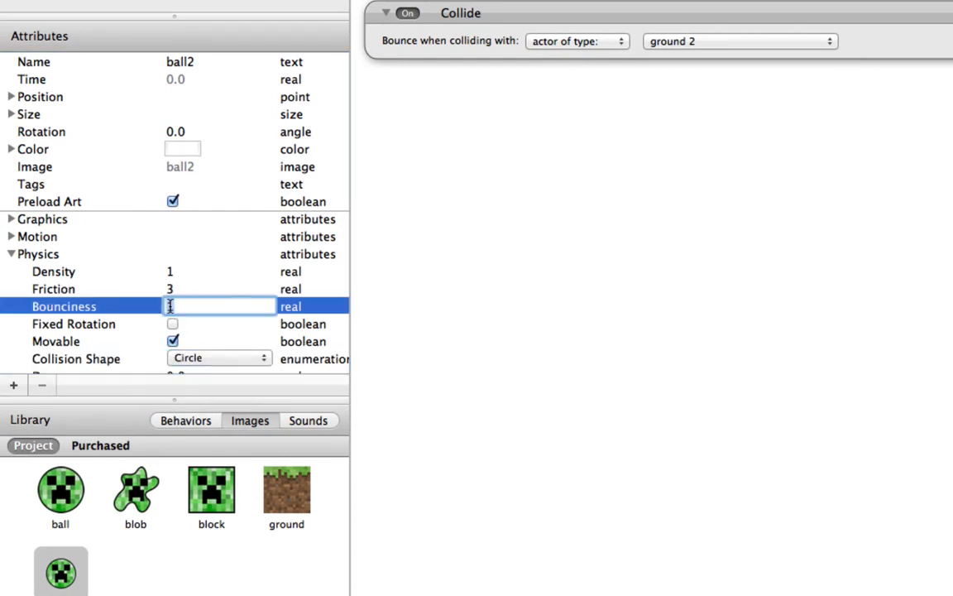
{"action": "left_click", "coordinate": [173, 323]}
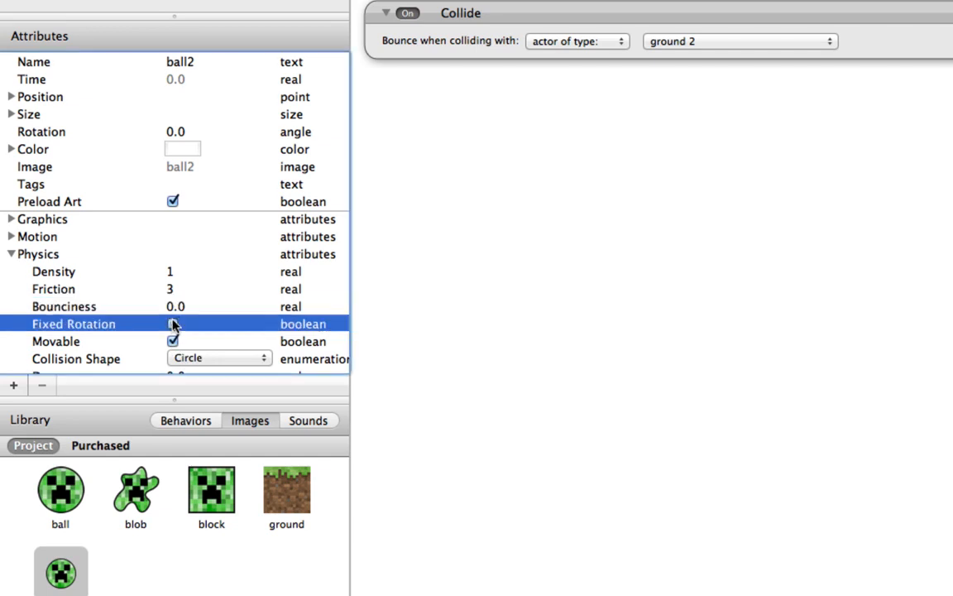
- Preview ball2's collision with its circular shape, replay it once, and return to the scene
{"action": "left_click", "coordinate": [470, 34]}
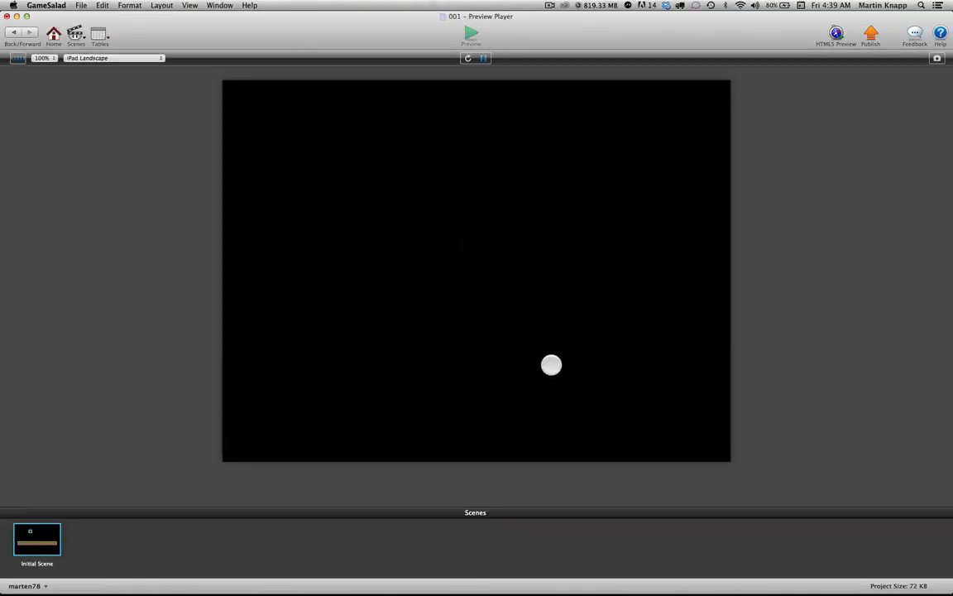
{"action": "left_click", "coordinate": [466, 57]}
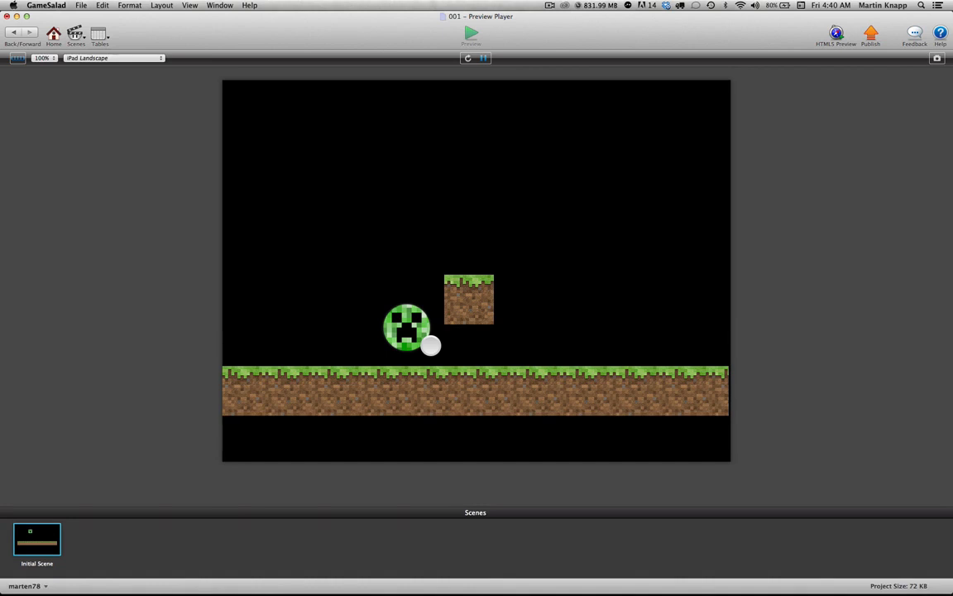
{"action": "left_click", "coordinate": [12, 32]}
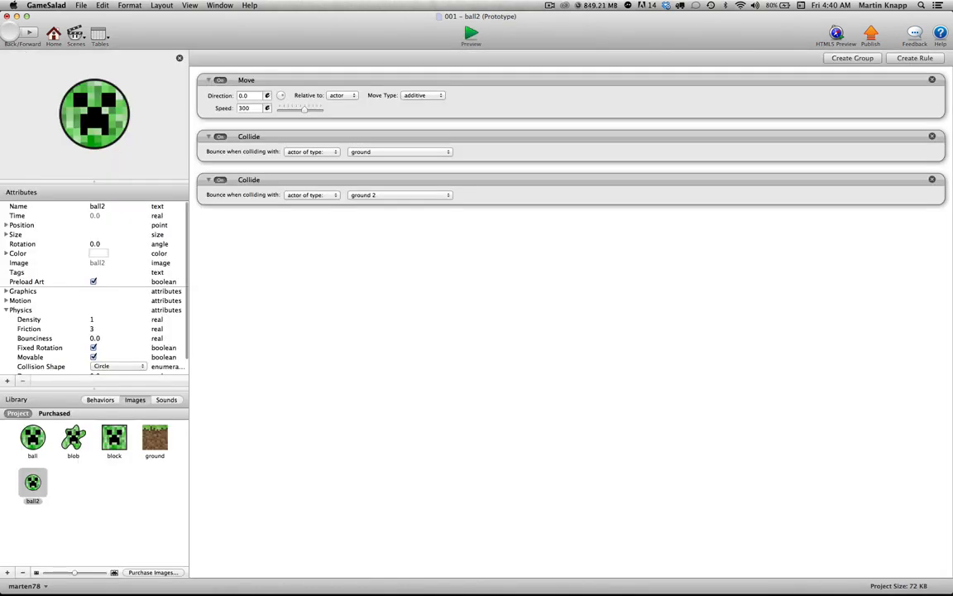
{"action": "left_click", "coordinate": [11, 32]}
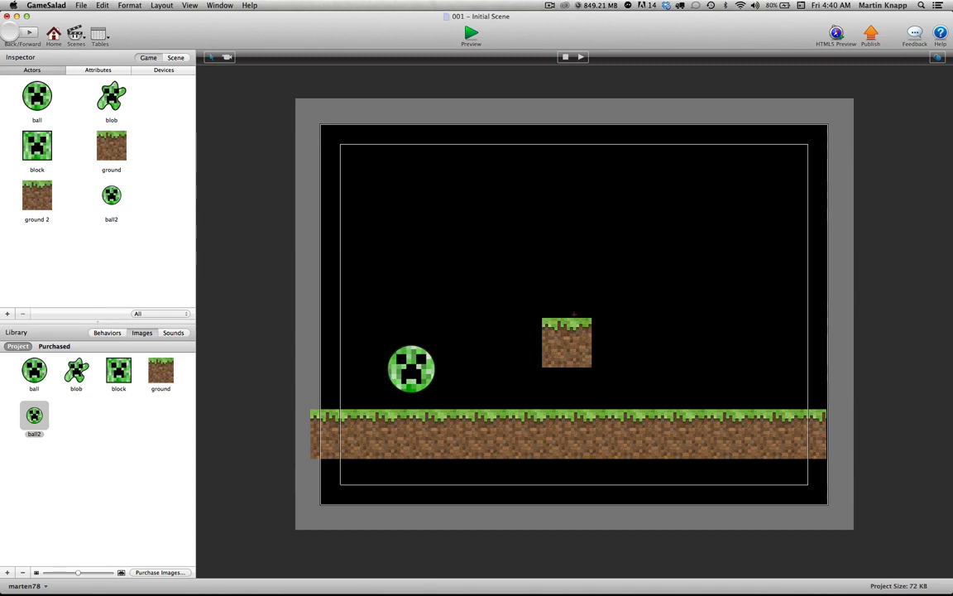